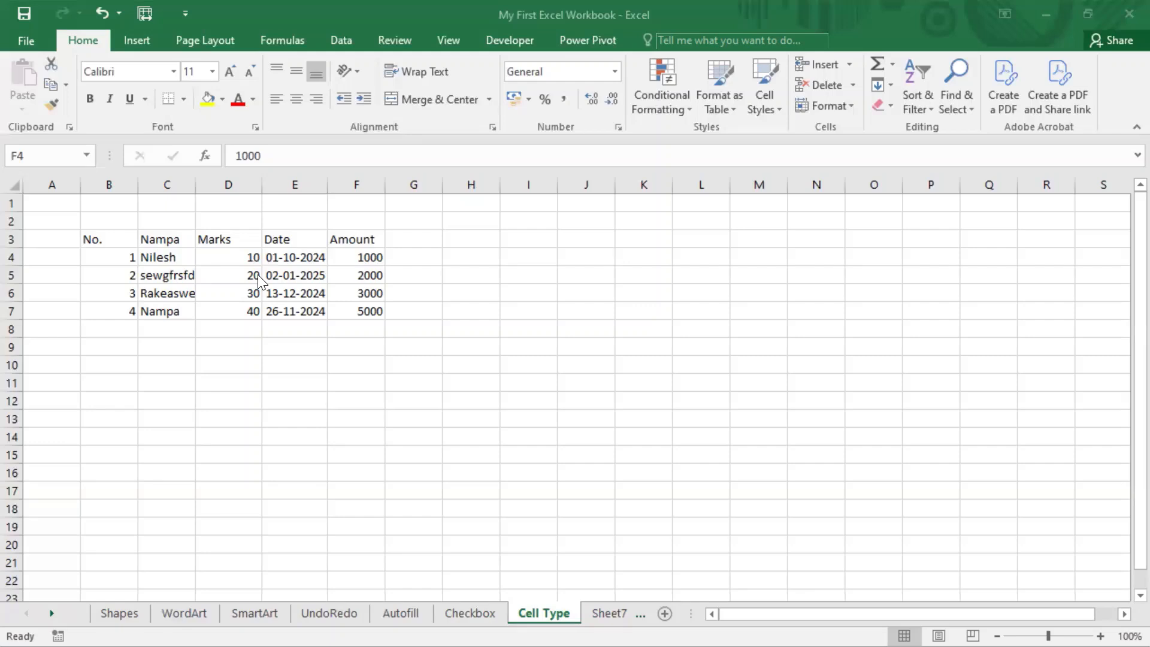
# Step: Select cell C5 and open the Windows On-Screen Keyboard over the worksheet
pyautogui.click(171, 284)
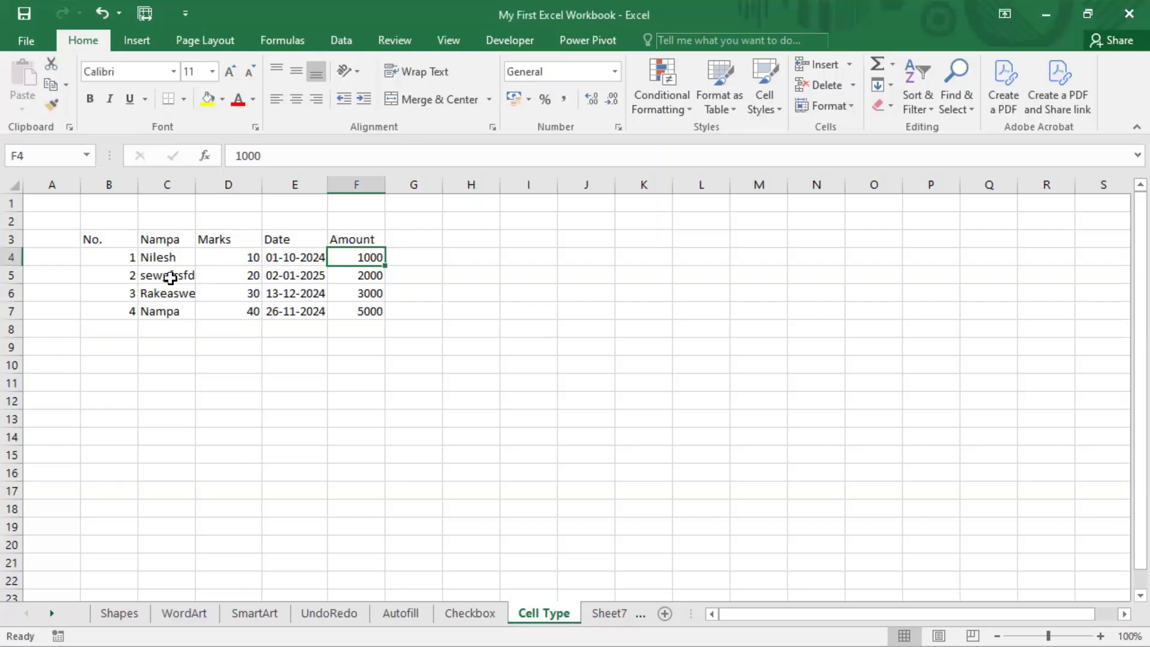
pyautogui.click(171, 277)
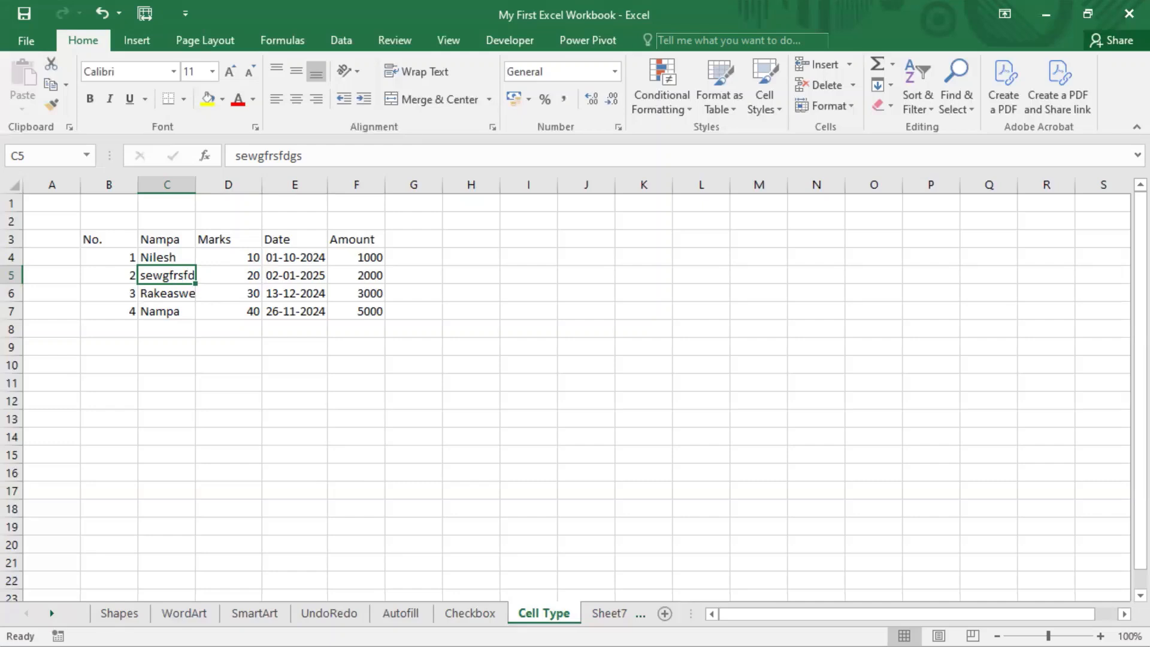
pyautogui.press('super')
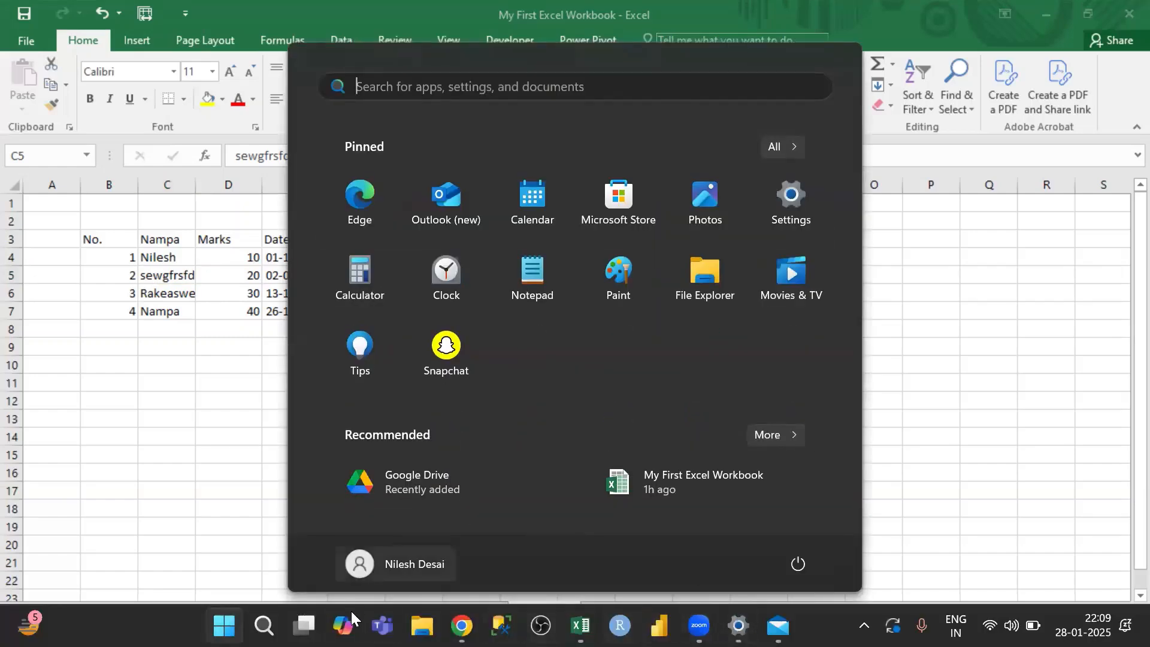
pyautogui.click(264, 625)
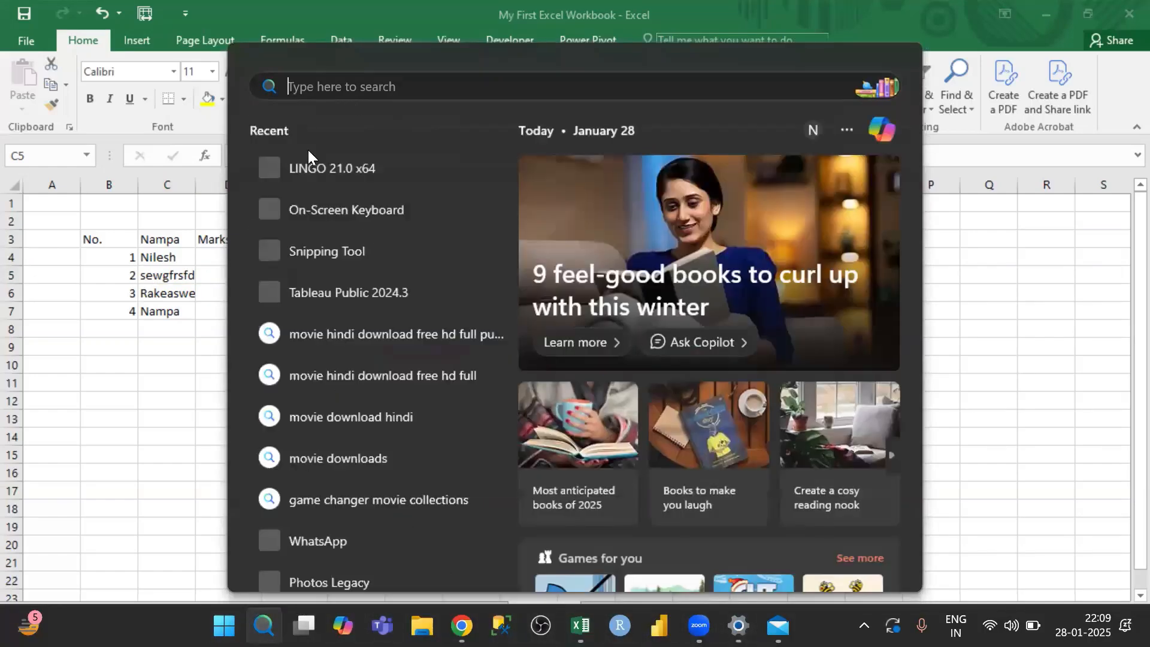
pyautogui.click(311, 209)
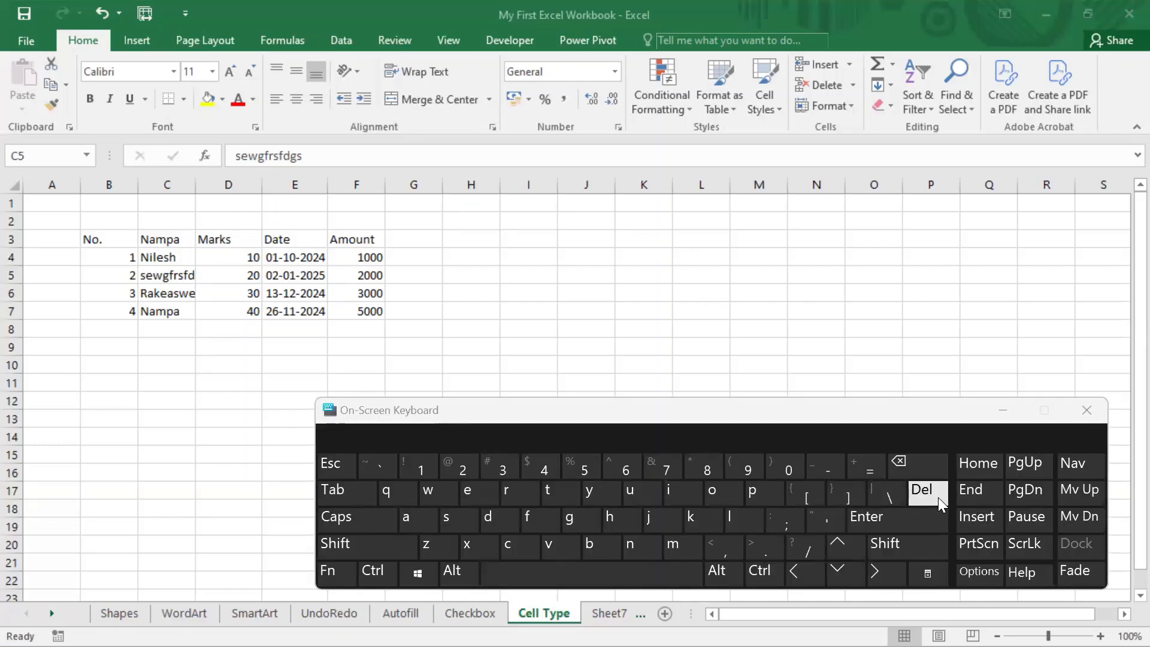
# Step: Clear the contents of cell C5, and undo the clearing
pyautogui.click(152, 270)
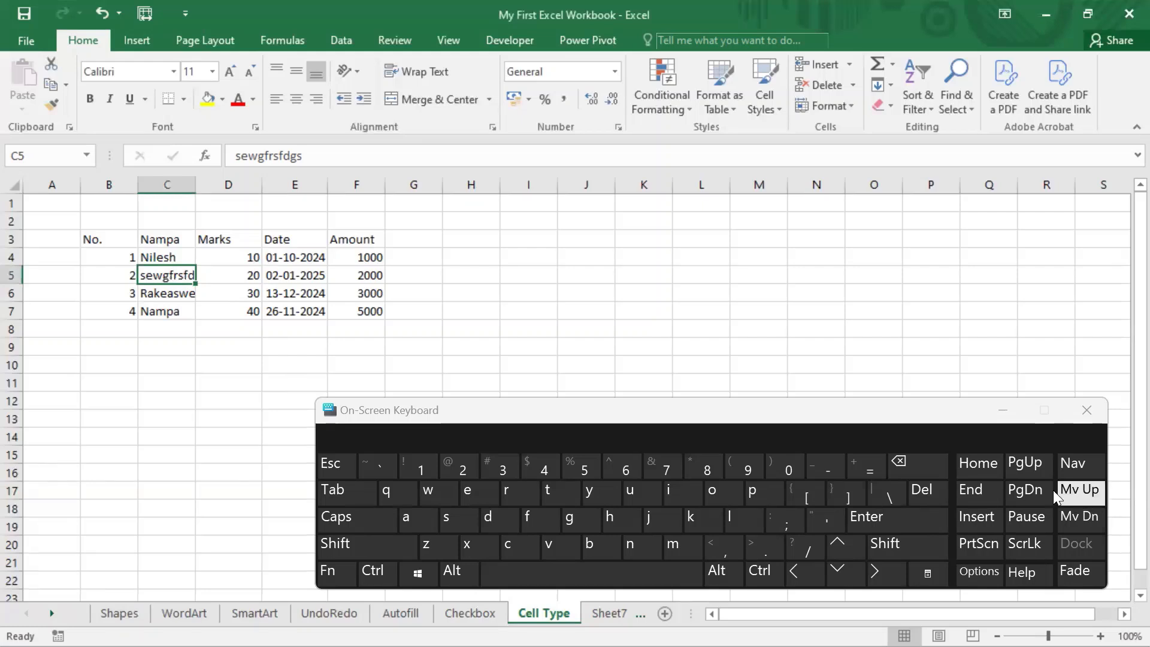
pyautogui.click(929, 490)
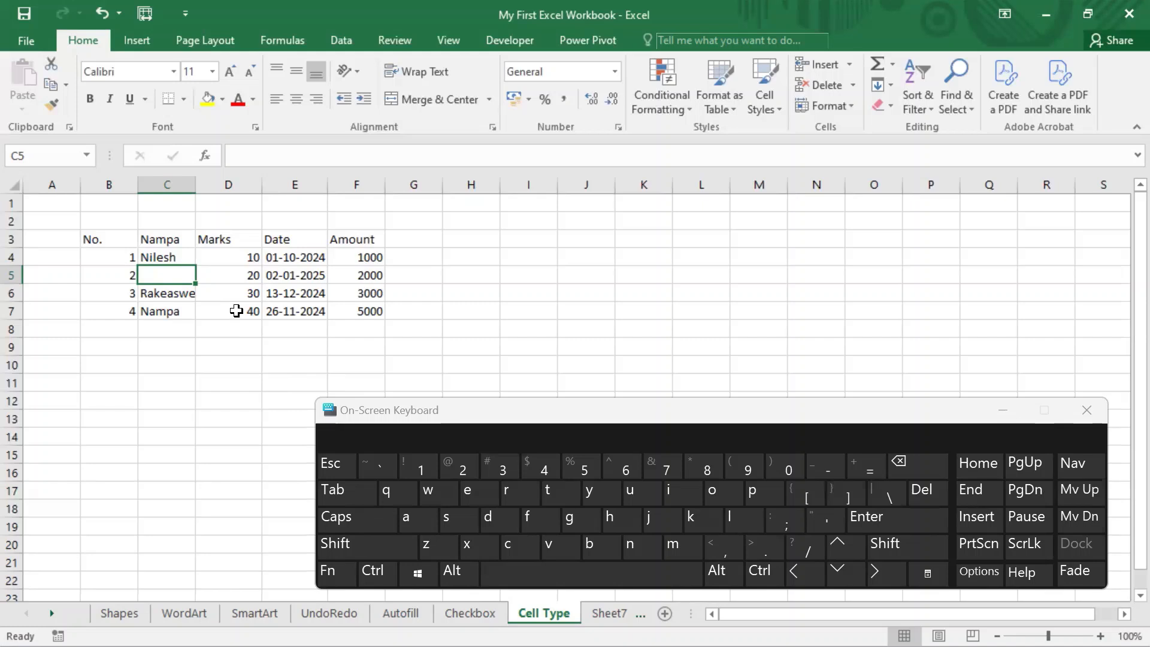
pyautogui.hotkey('ctrl', 'z')
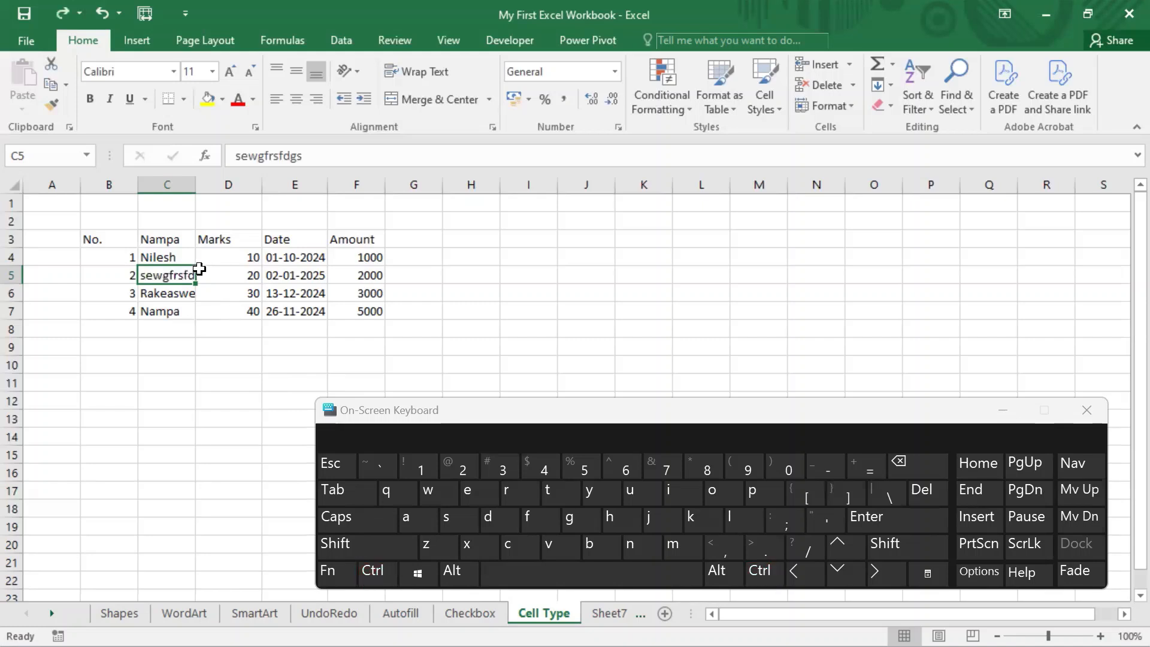
pyautogui.click(198, 355)
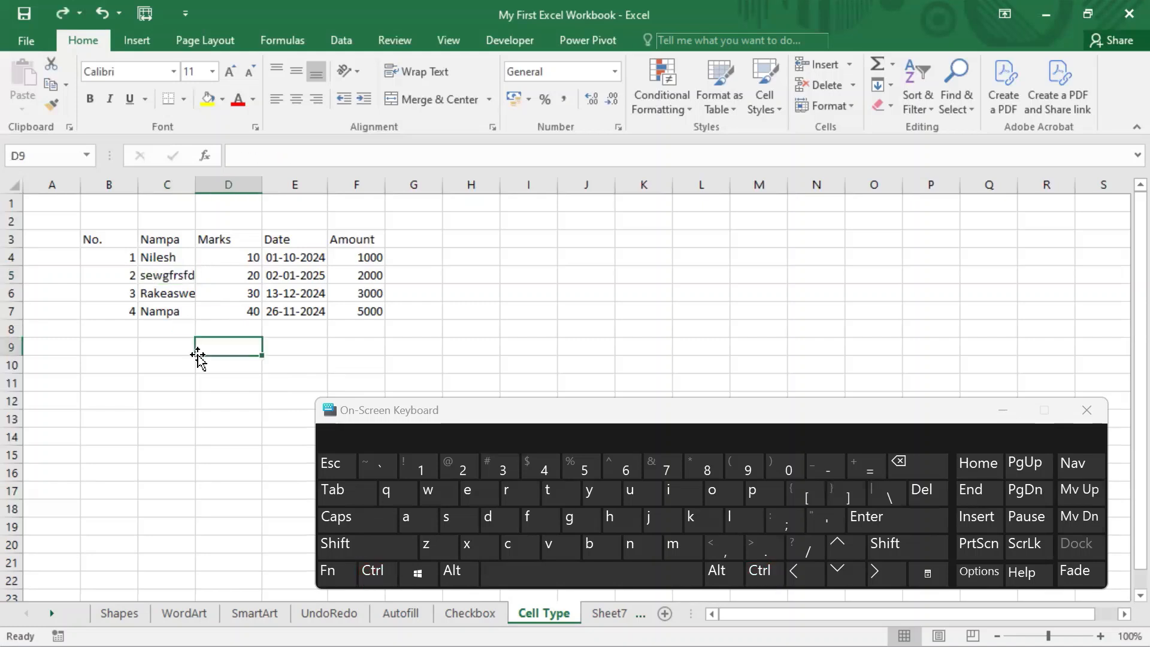
# Step: Delete cell C5 with the Shift cells left option, and undo the deletion
pyautogui.click(171, 275)
pyautogui.rightClick(171, 276)
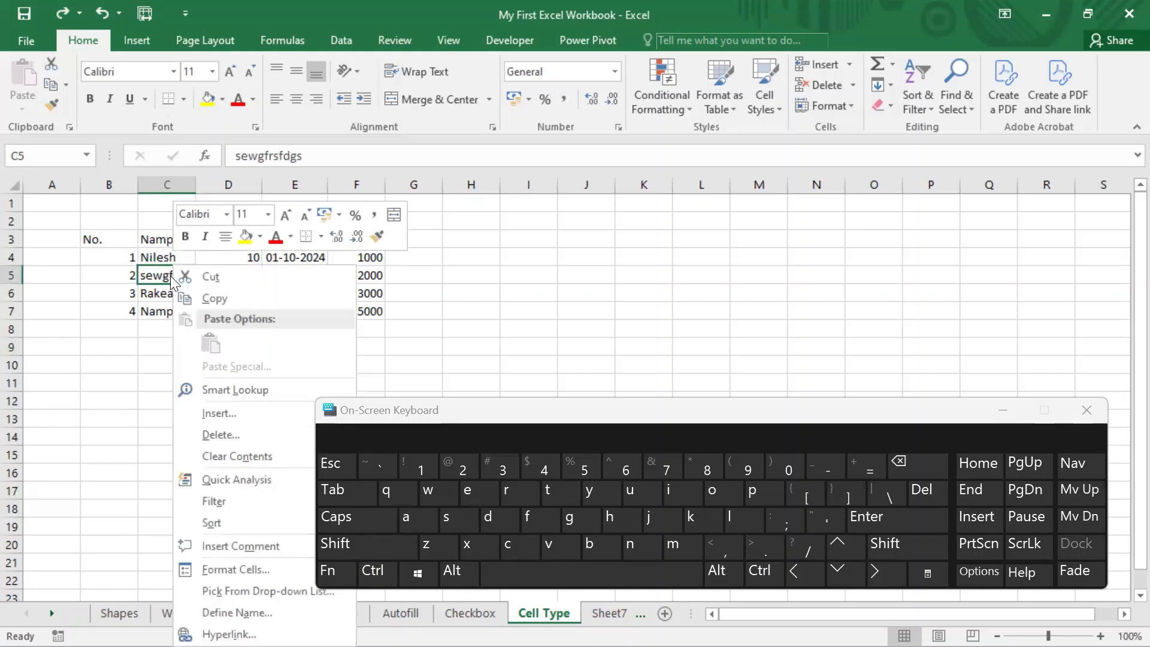
pyautogui.click(234, 439)
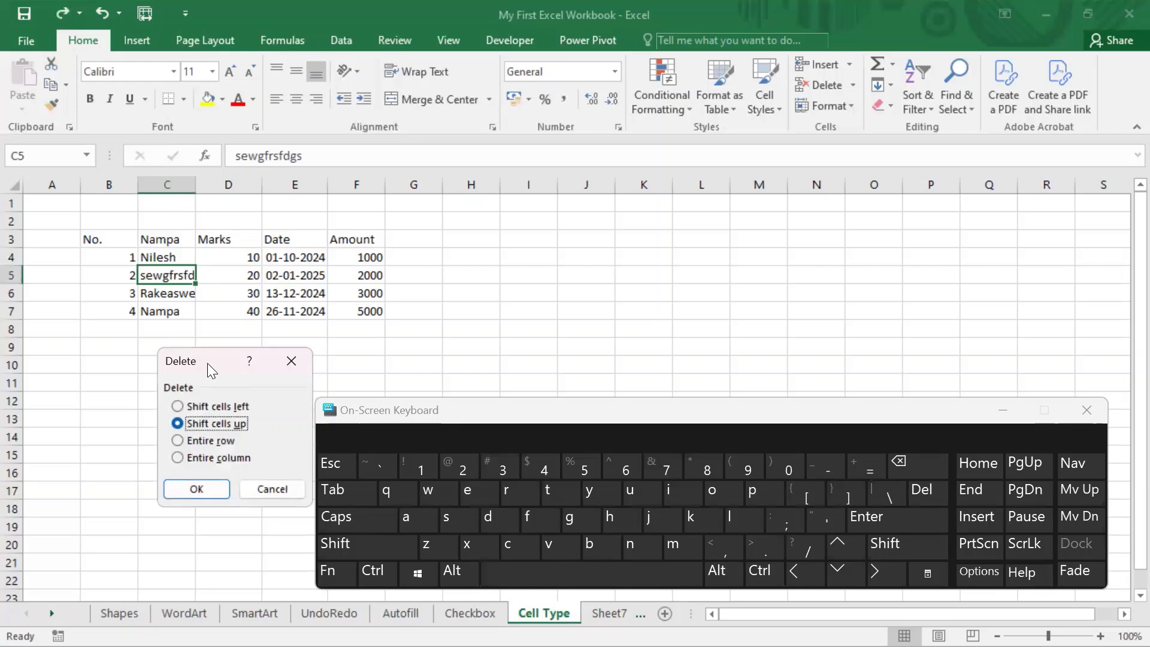
pyautogui.moveTo(207, 363); pyautogui.dragTo(538, 160)
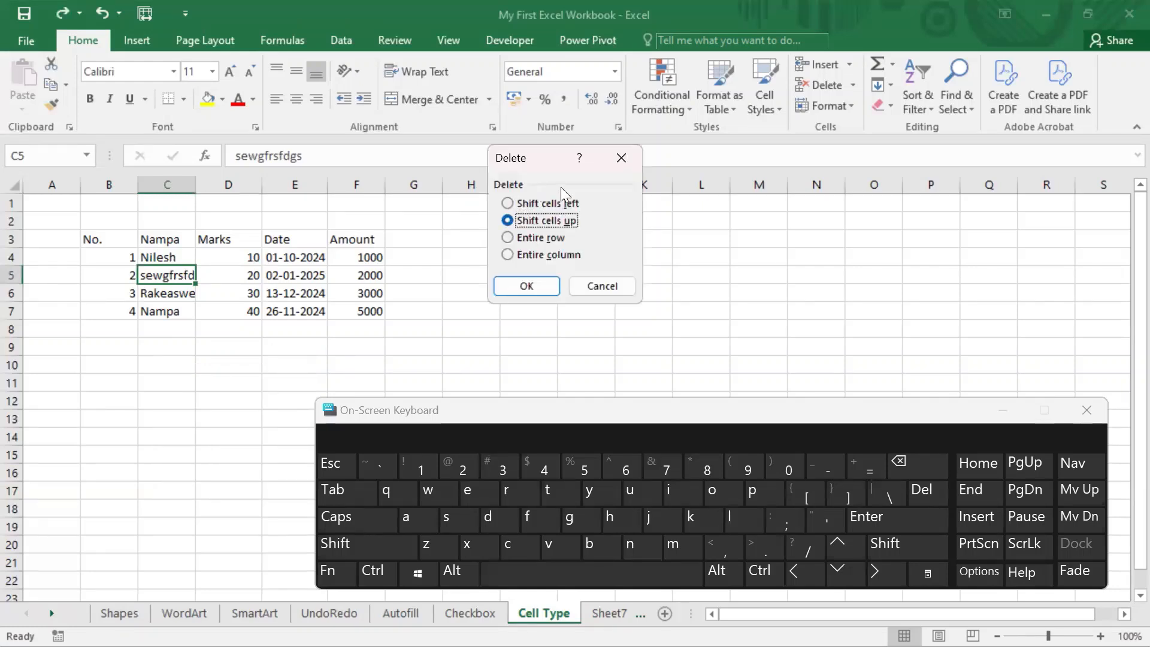
pyautogui.click(538, 205)
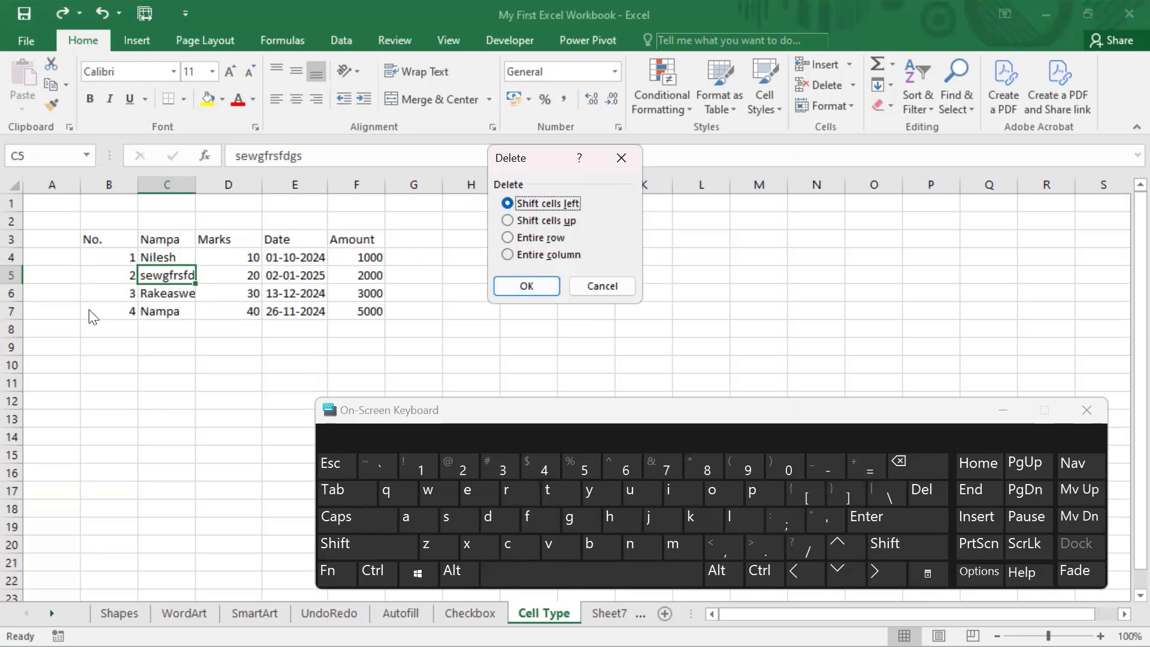
pyautogui.click(537, 277)
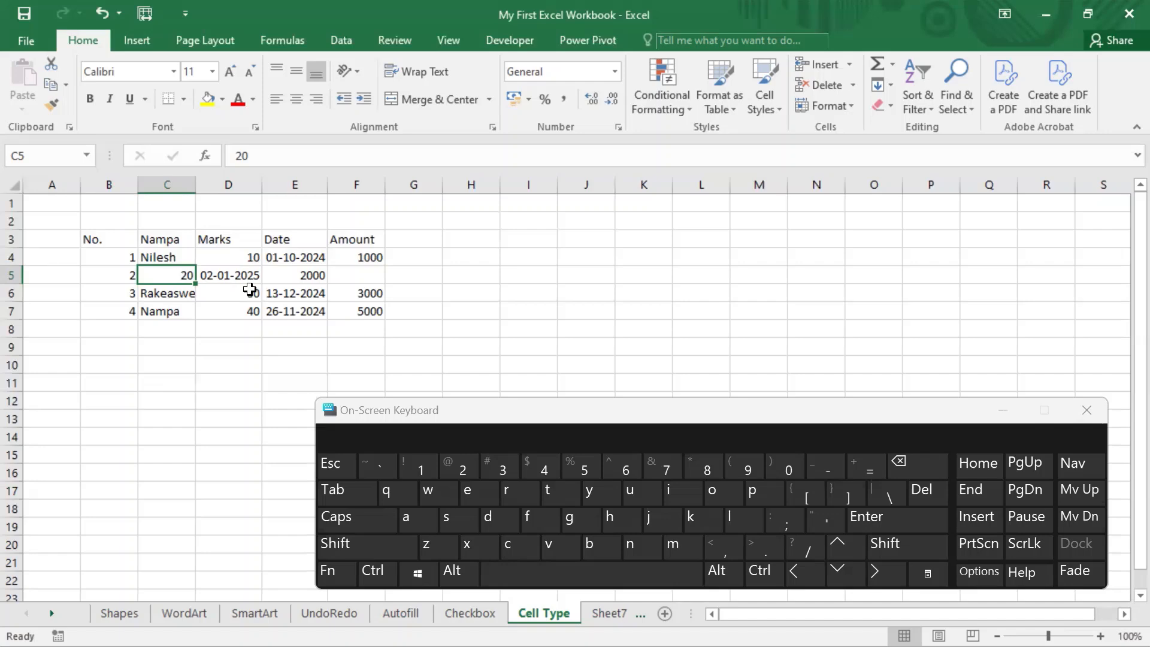
pyautogui.hotkey('ctrl', 'z')
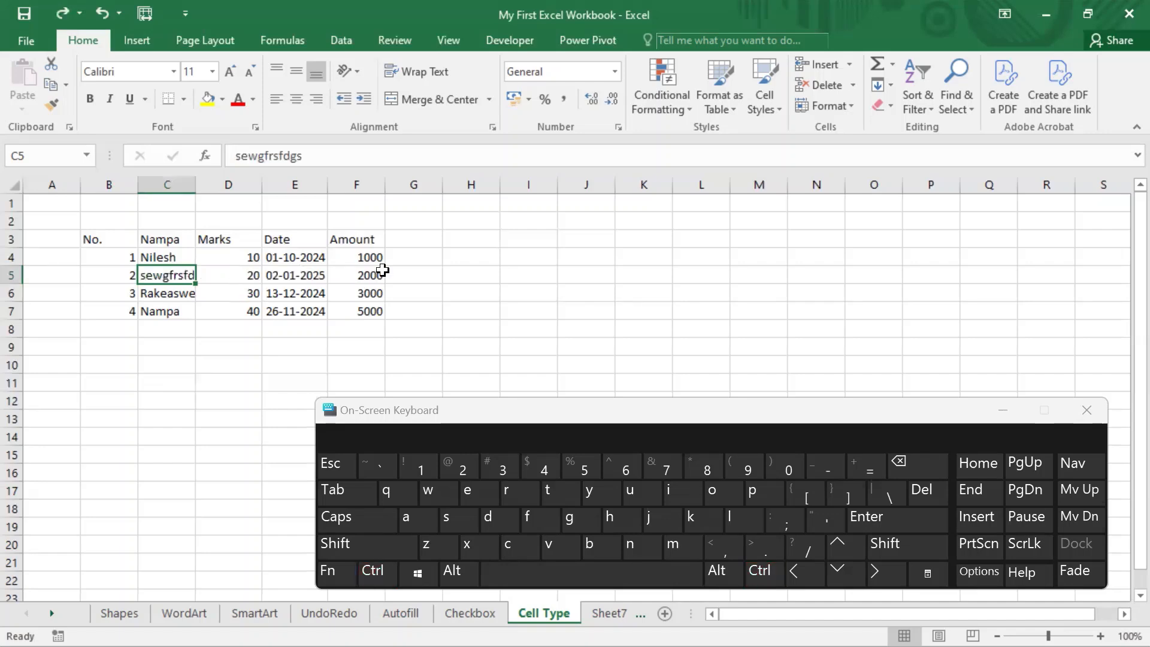
# Step: Repeat the Shift cells left deletion on cell C5, undo it, and select D5:F5 to show the affected cells
pyautogui.rightClick(179, 275)
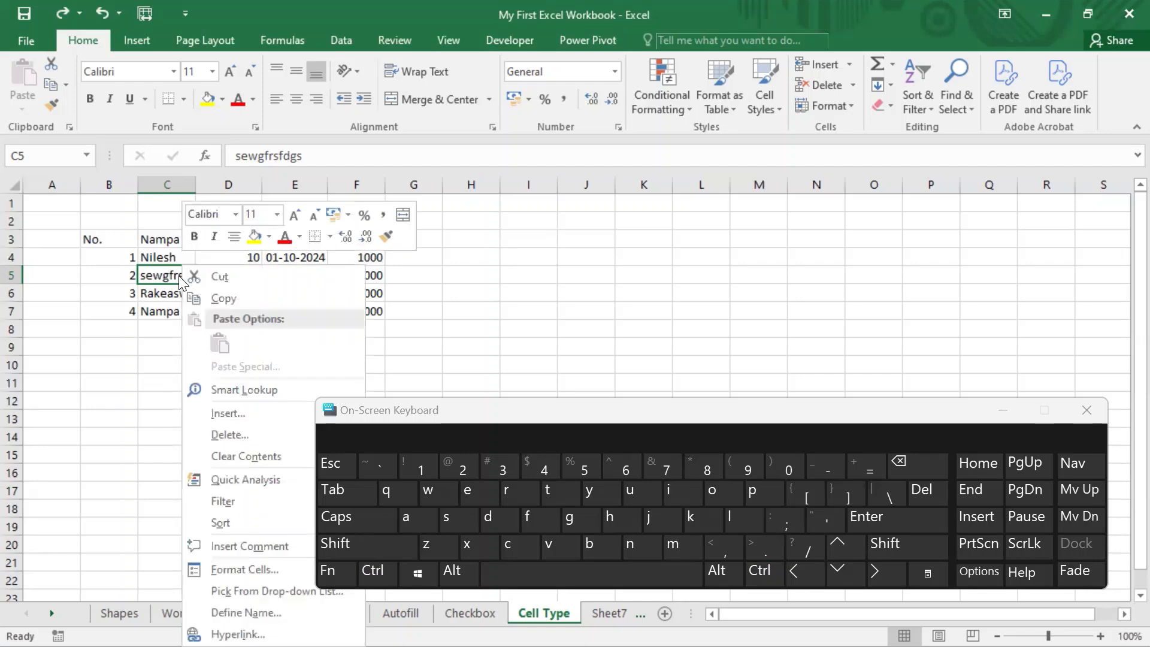
pyautogui.click(240, 435)
pyautogui.moveTo(243, 346); pyautogui.dragTo(543, 151)
pyautogui.click(531, 203)
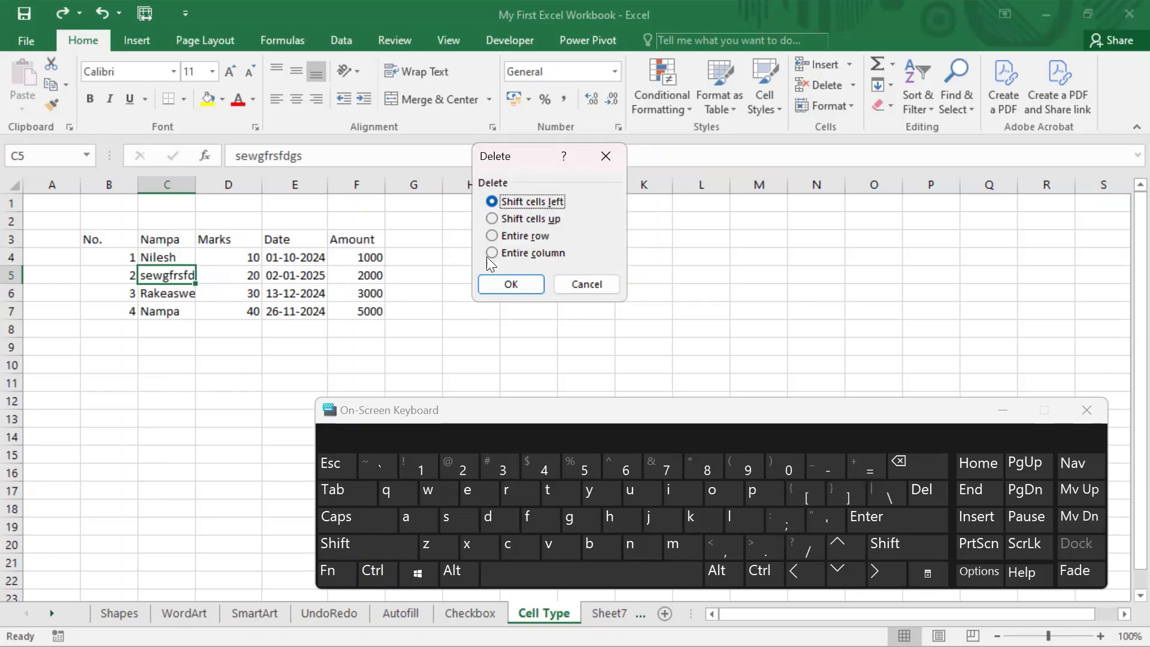
pyautogui.click(511, 284)
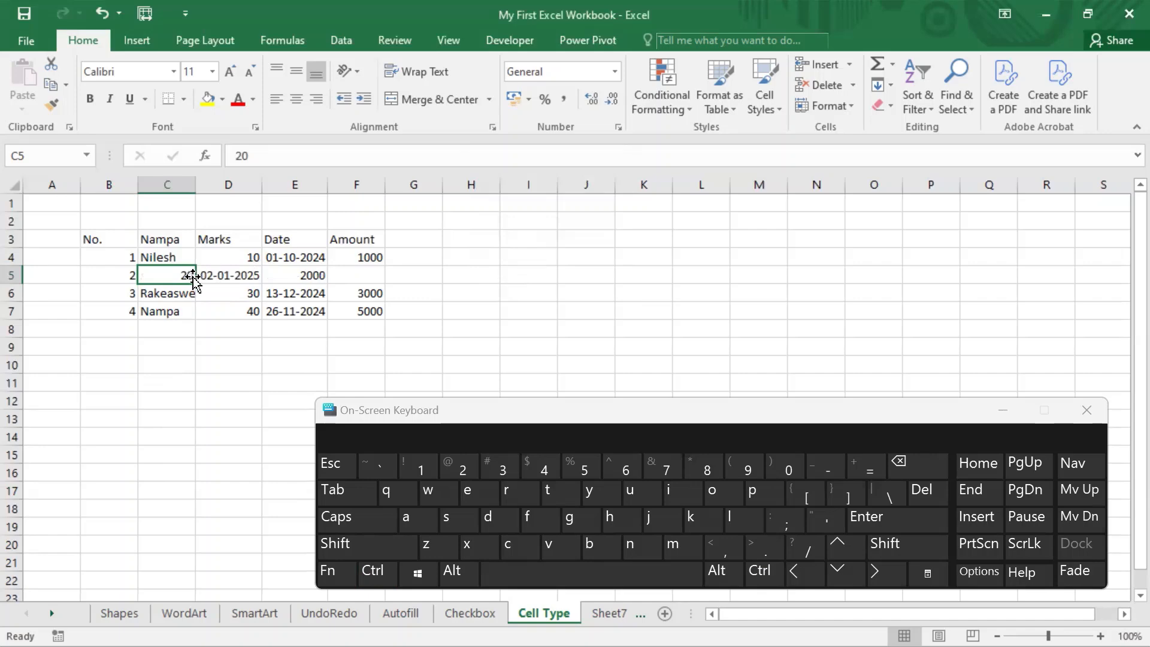
pyautogui.press('ctrl')
pyautogui.hotkey('ctrl', 'z')
pyautogui.moveTo(207, 278); pyautogui.dragTo(359, 275)
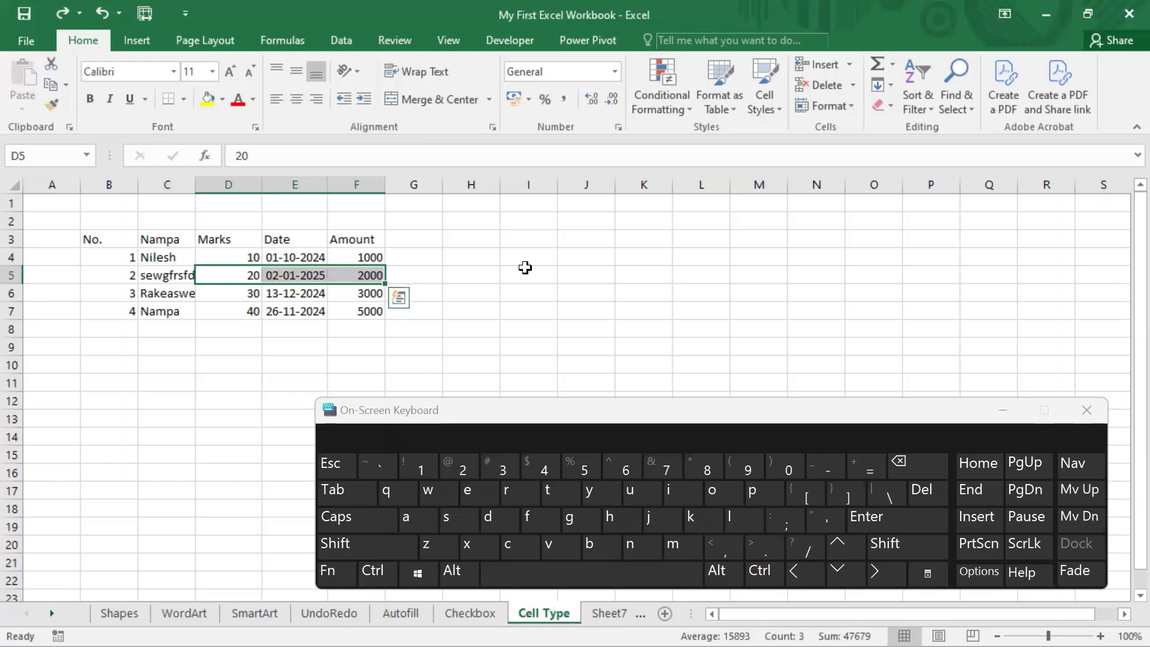
pyautogui.click(295, 311)
# Step: Delete cell C5 with the Shift cells up option, and undo the deletion
pyautogui.click(164, 276)
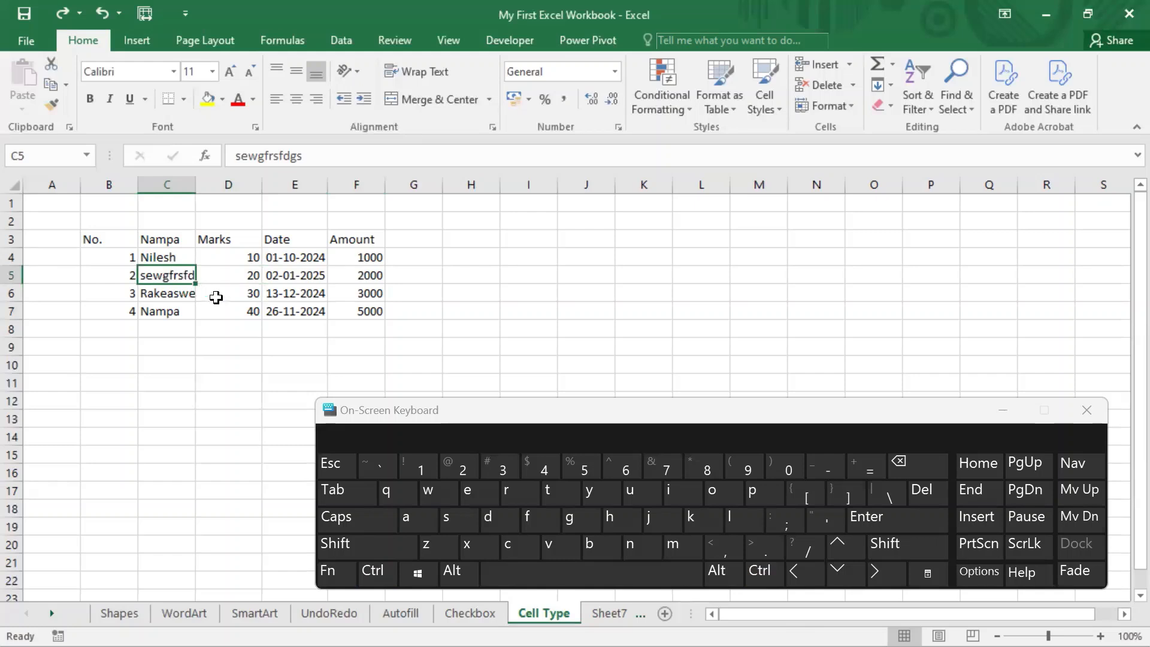
pyautogui.rightClick(187, 273)
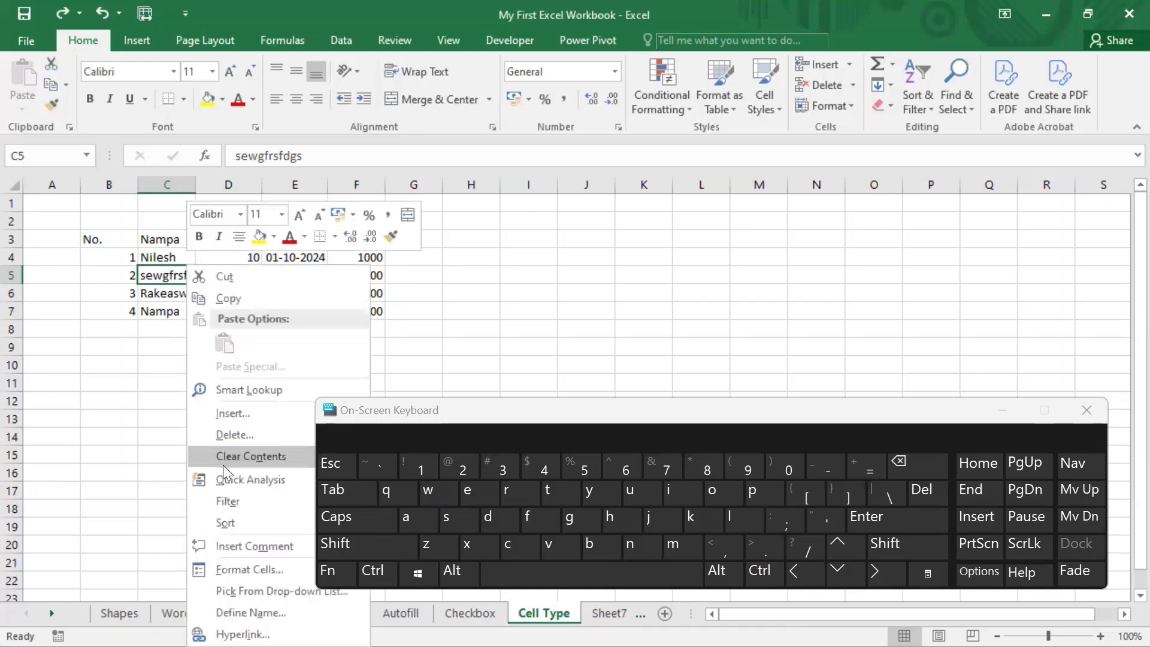
pyautogui.click(238, 433)
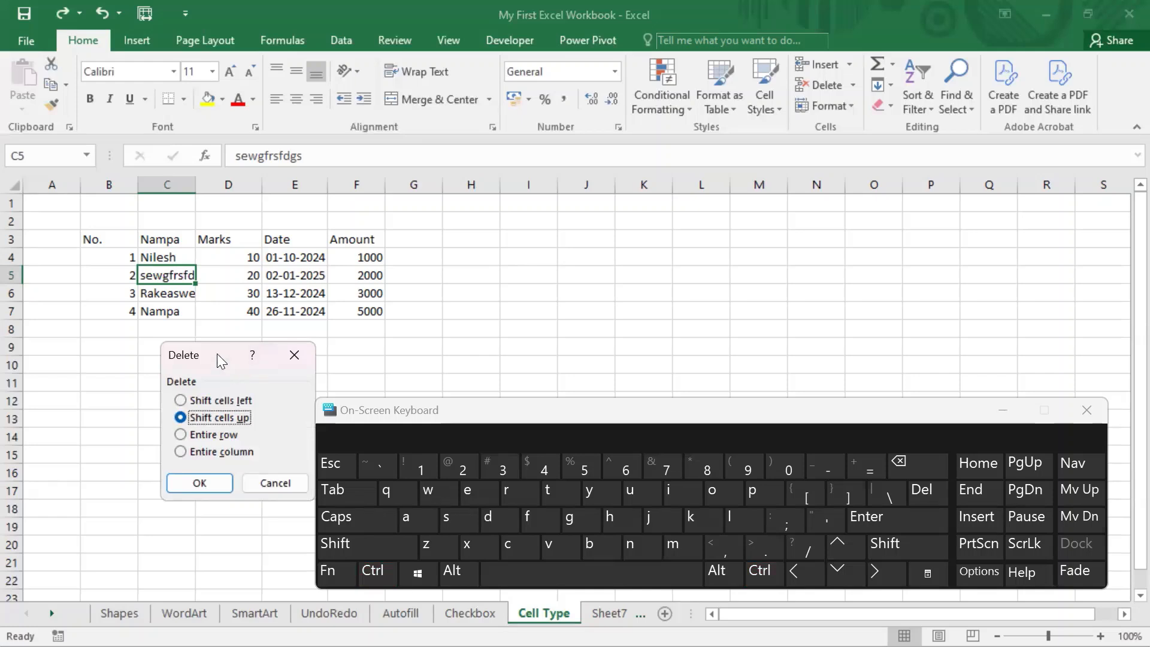
pyautogui.moveTo(227, 356); pyautogui.dragTo(495, 173)
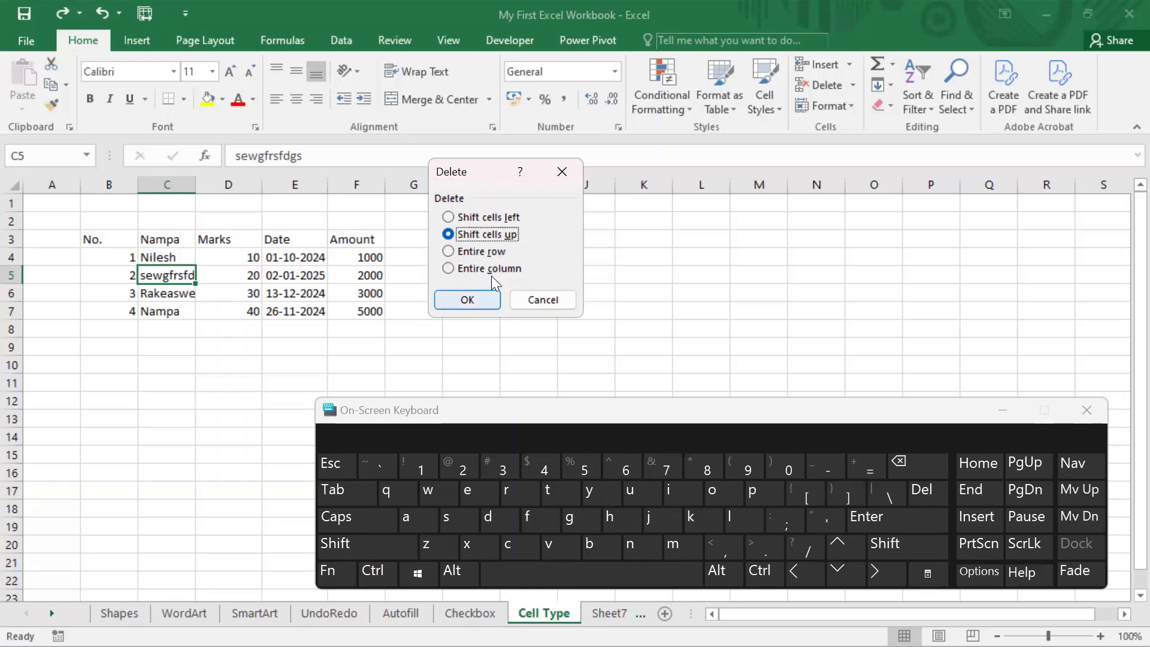
pyautogui.press('Return')
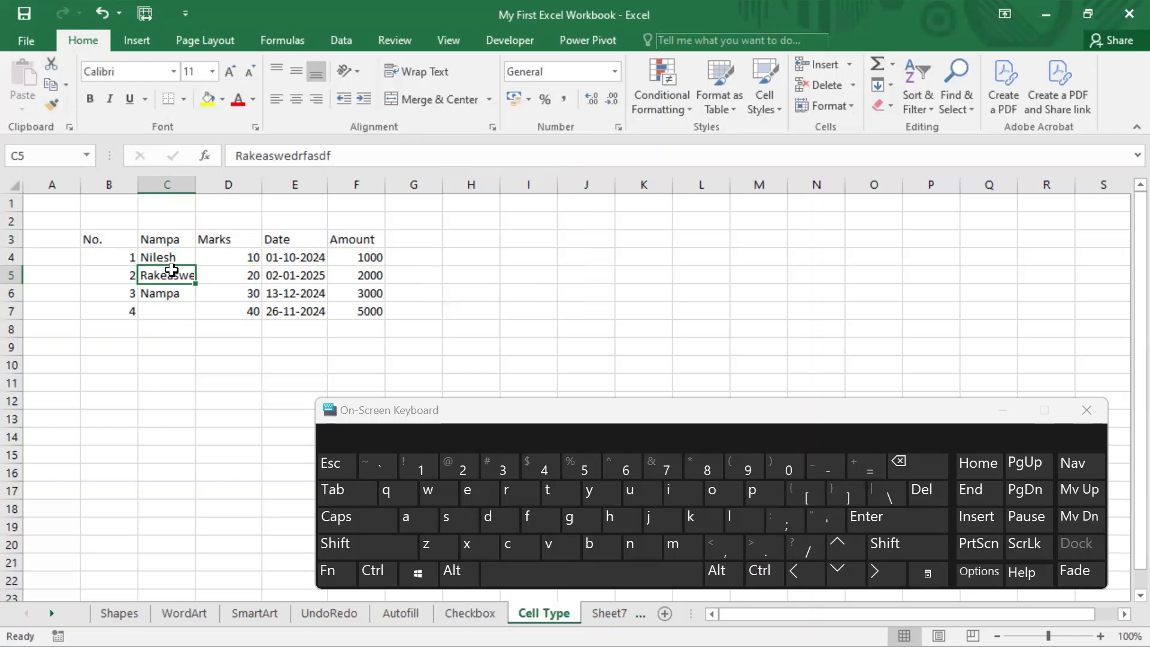
pyautogui.hotkey('ctrl', 'z')
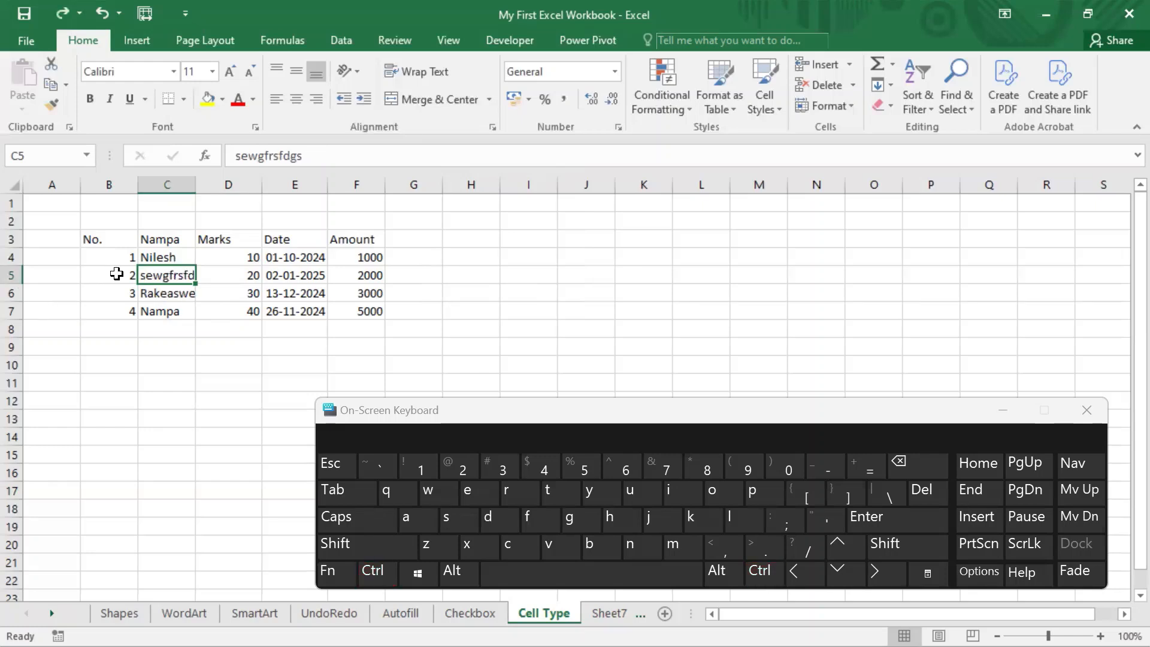
# Step: Delete the range B5:D5 with the Shift cells up option
pyautogui.click(118, 348)
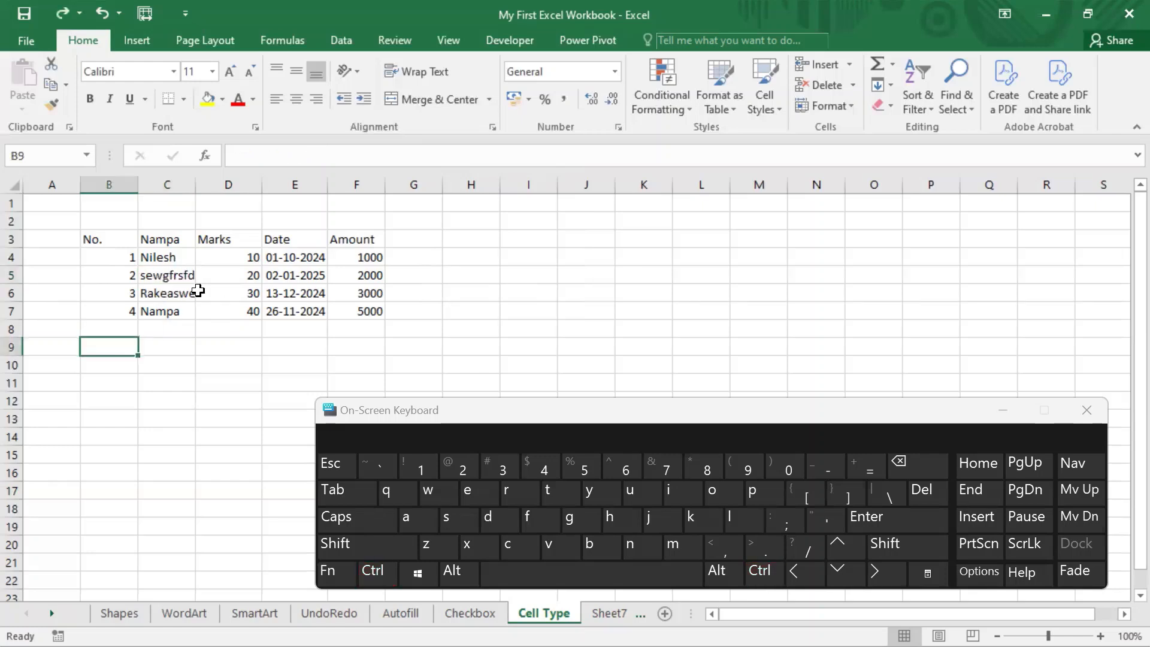
pyautogui.moveTo(154, 274); pyautogui.dragTo(299, 275)
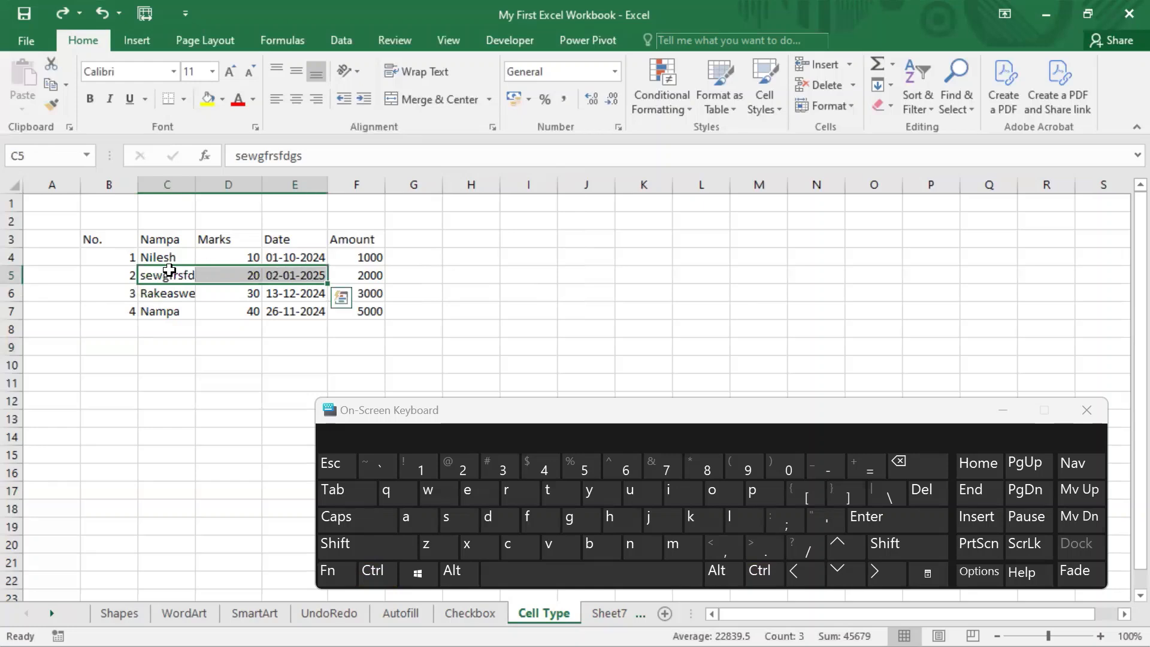
pyautogui.moveTo(263, 270); pyautogui.dragTo(265, 270)
pyautogui.keyDown('shift'); pyautogui.click(242, 275); pyautogui.keyUp('shift')
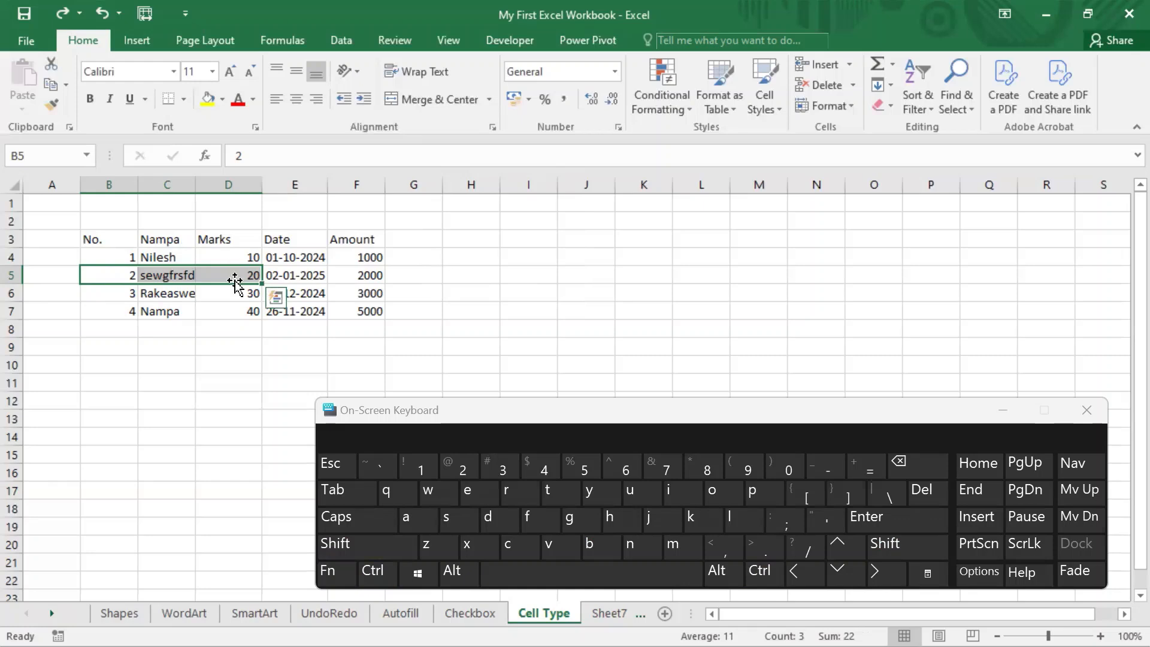
pyautogui.rightClick(208, 268)
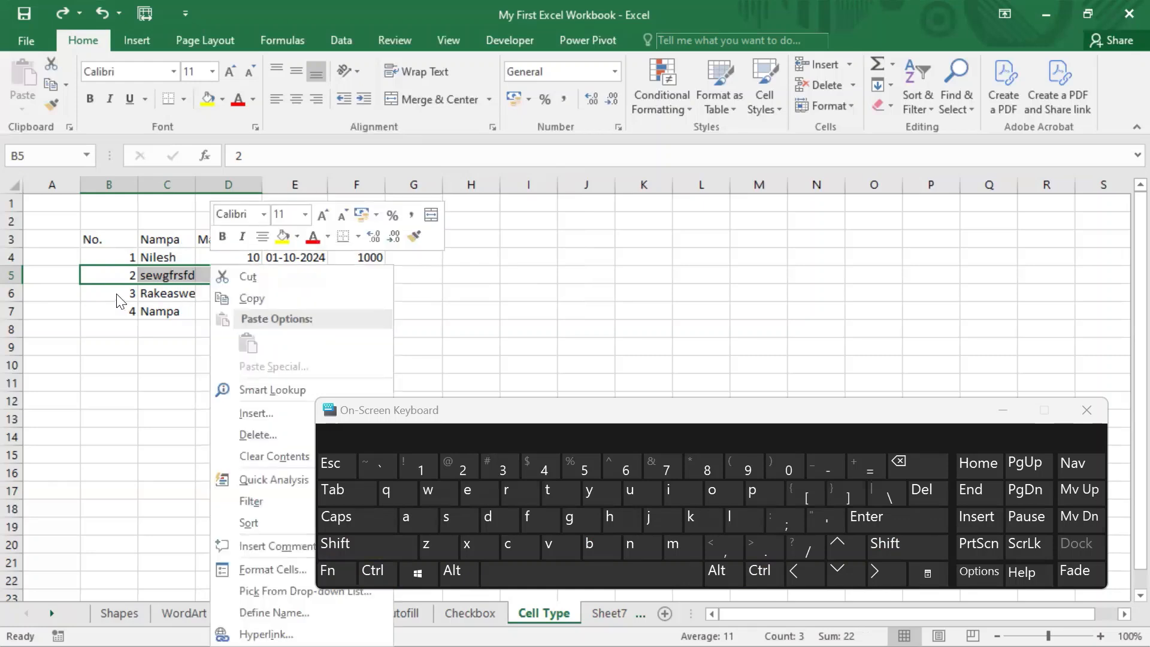
pyautogui.click(252, 435)
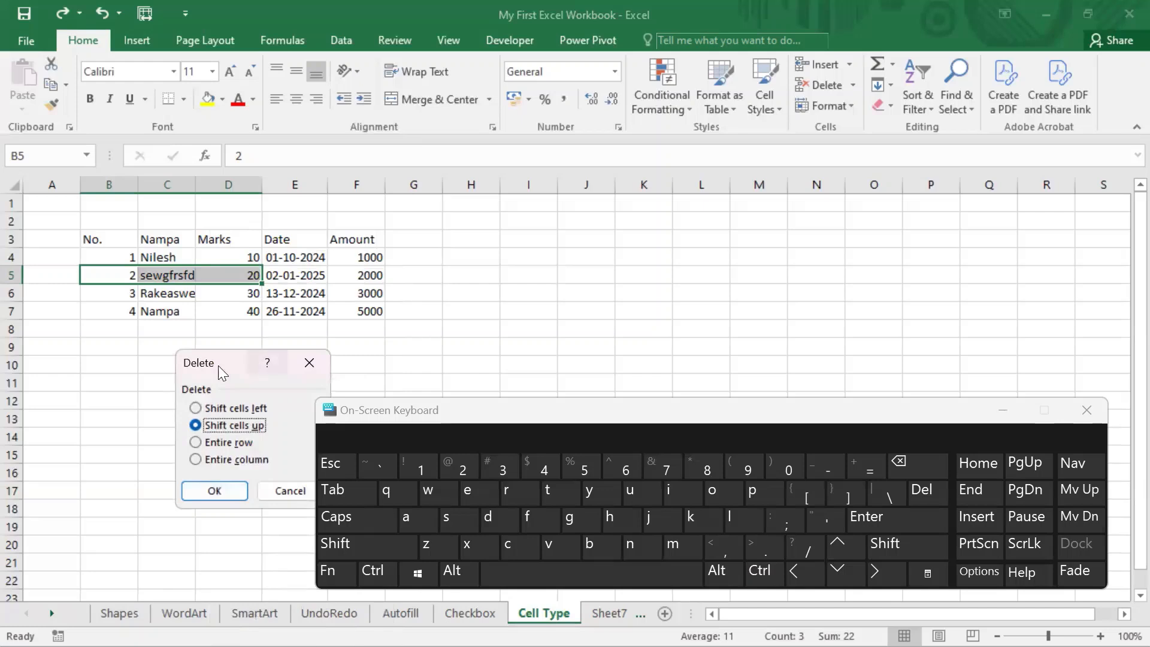
pyautogui.moveTo(216, 360); pyautogui.dragTo(531, 163)
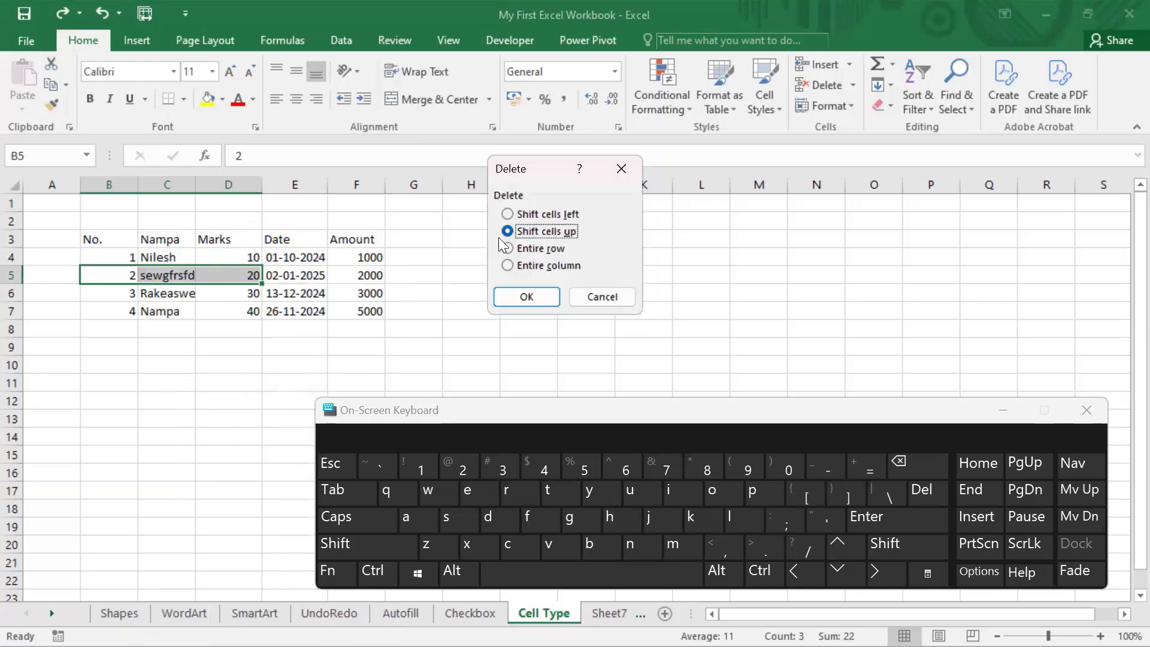
pyautogui.press('Return')
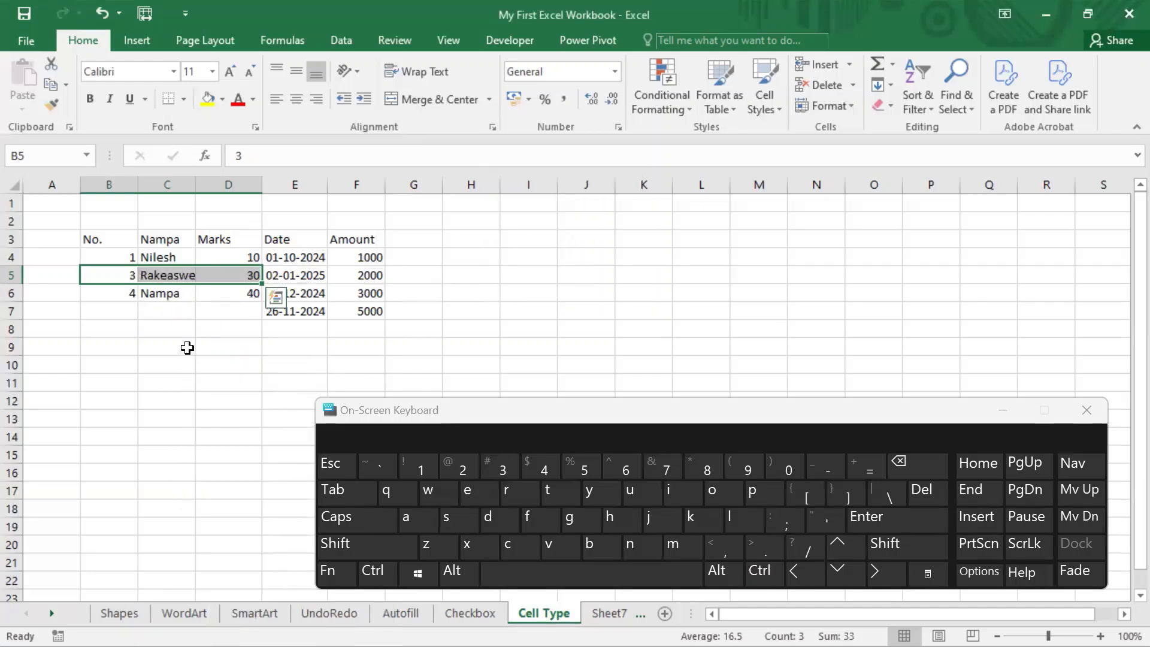
# Step: Select B7:D7 to inspect the vacated cells, and undo the deletion of B5:D5
pyautogui.click(148, 328)
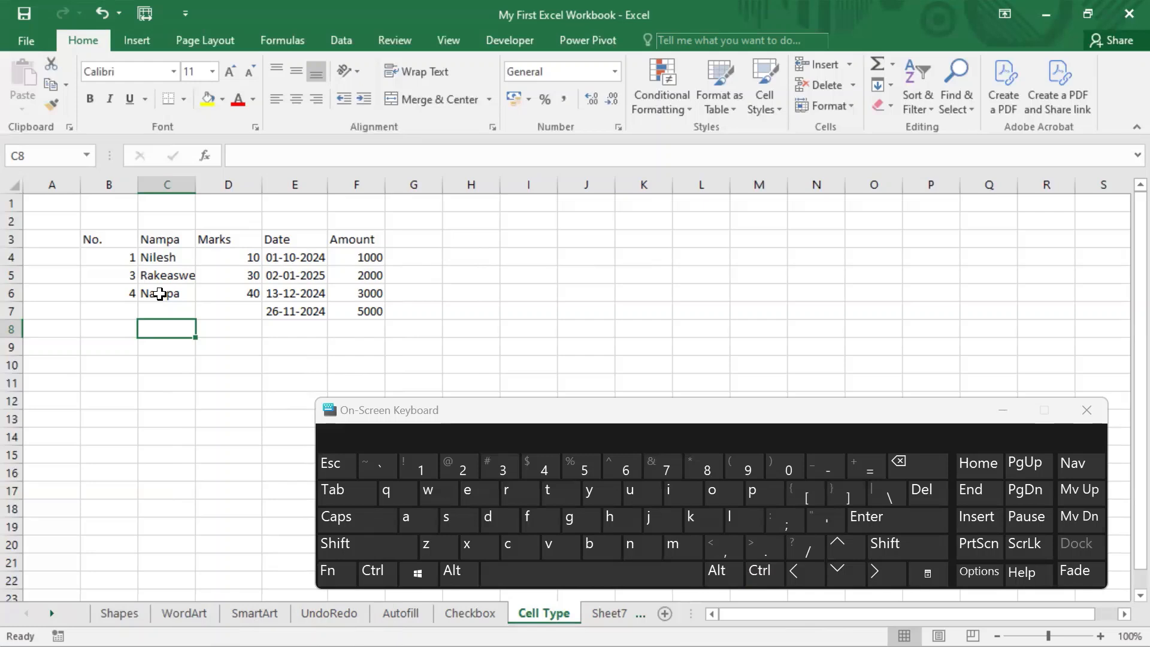
pyautogui.moveTo(113, 311); pyautogui.dragTo(233, 304)
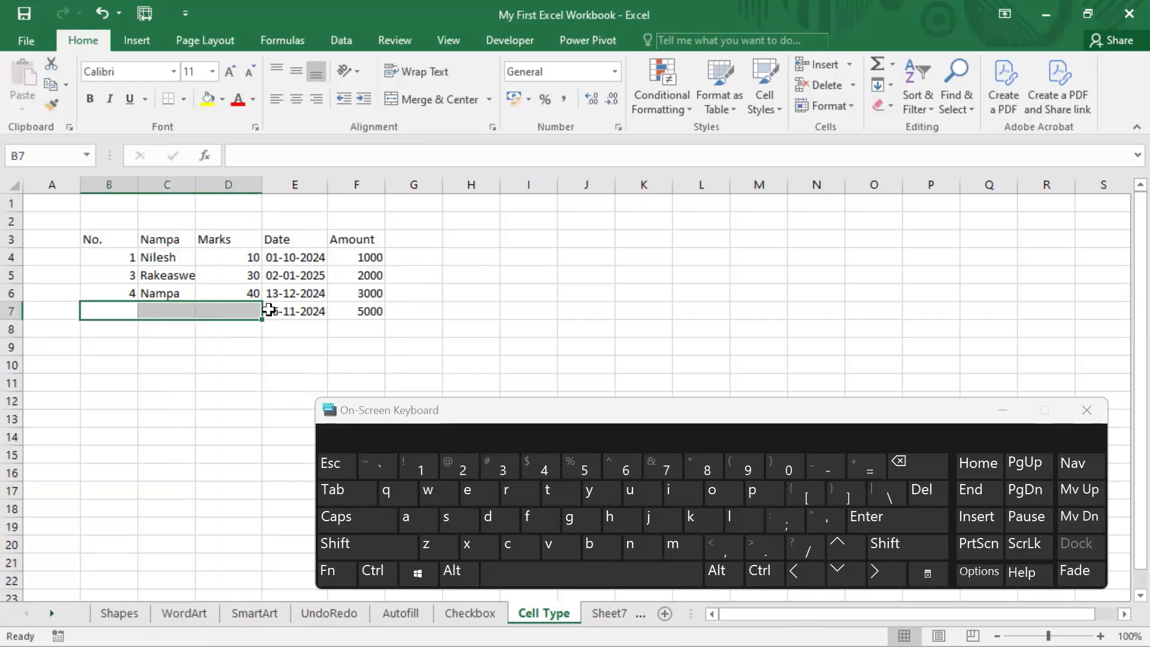
pyautogui.hotkey('ctrl', 'z')
pyautogui.hotkey('ctrl', 'z')
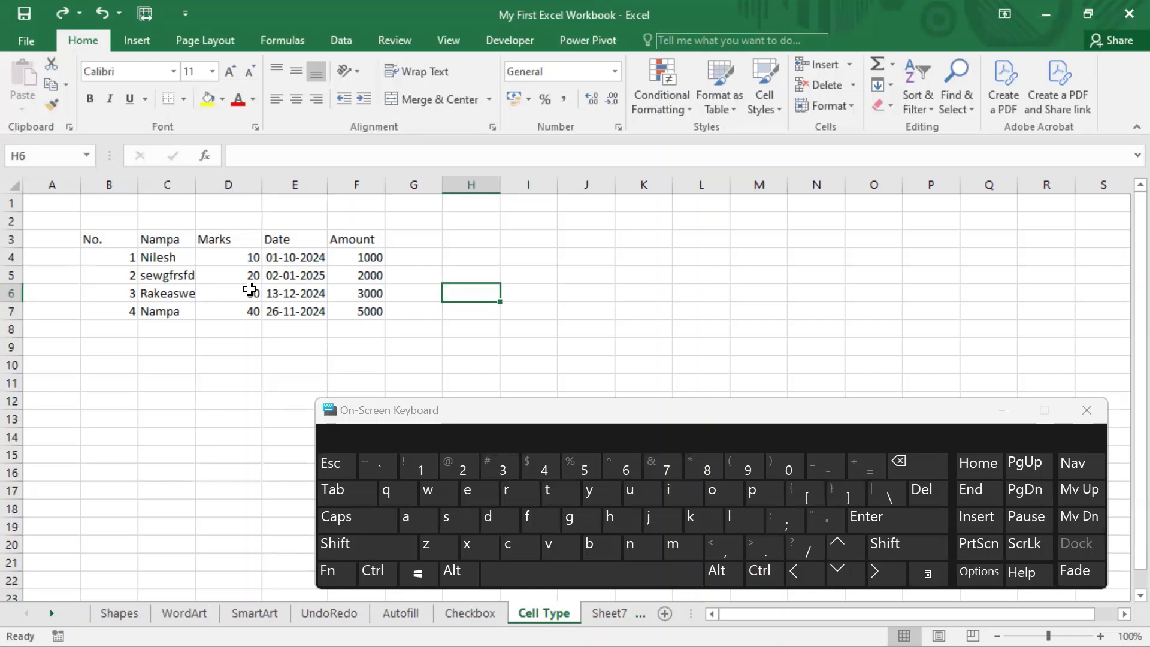
# Step: Delete the row containing cell C5 with the Entire row option, and undo the deletion
pyautogui.click(129, 275)
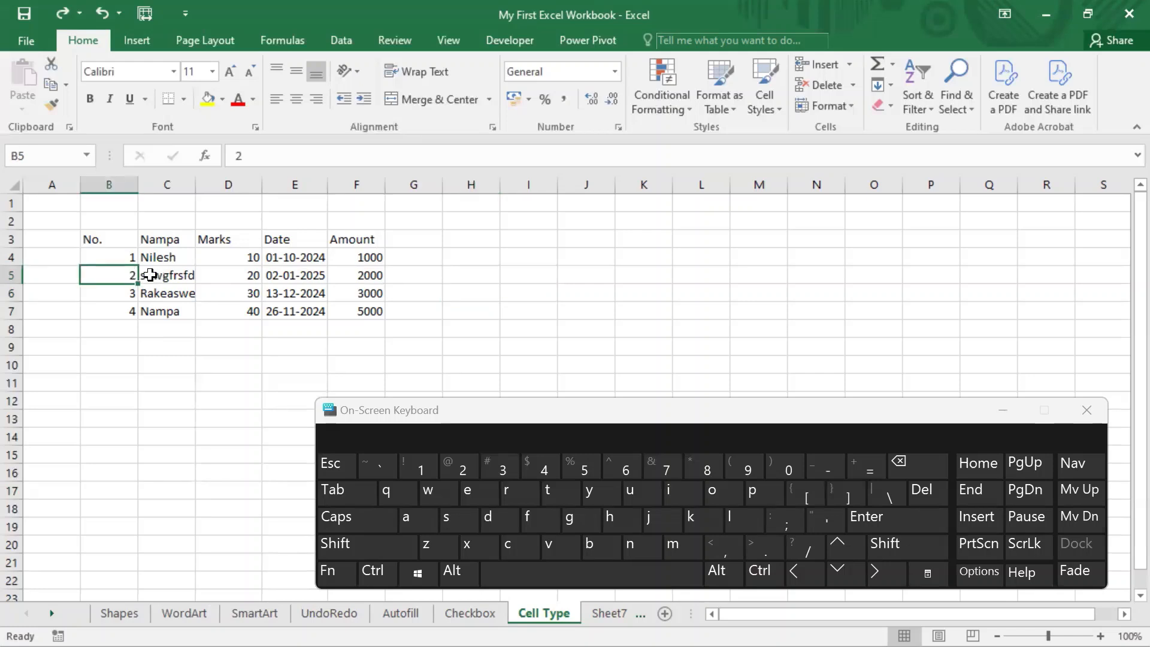
pyautogui.click(168, 277)
pyautogui.rightClick(167, 275)
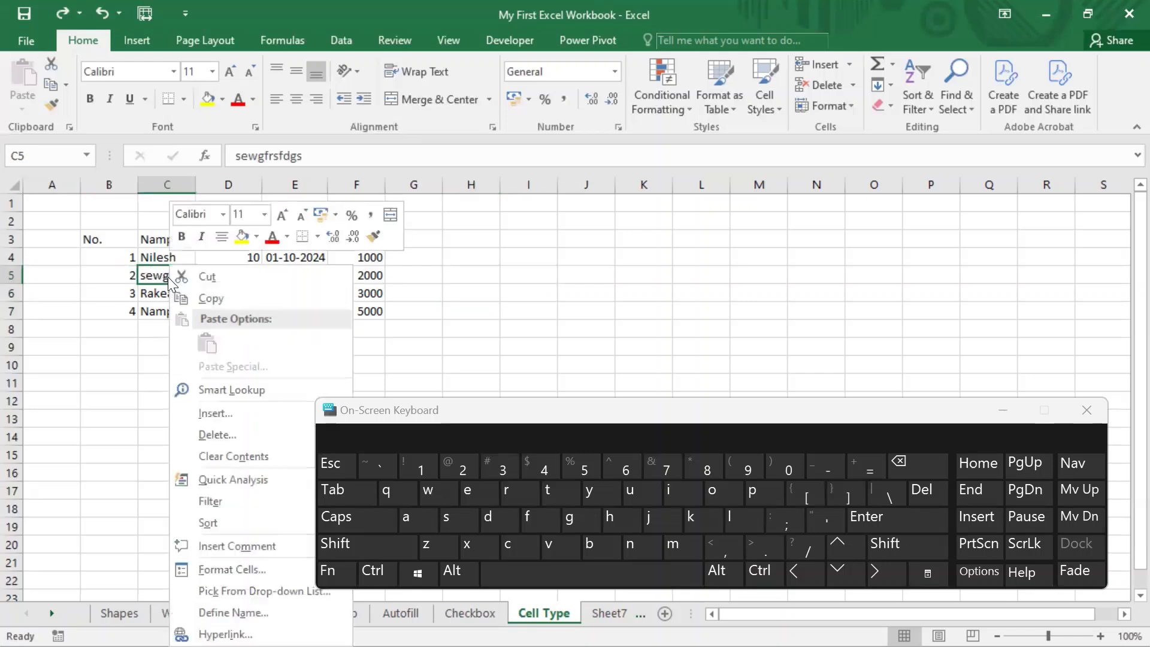
pyautogui.click(213, 435)
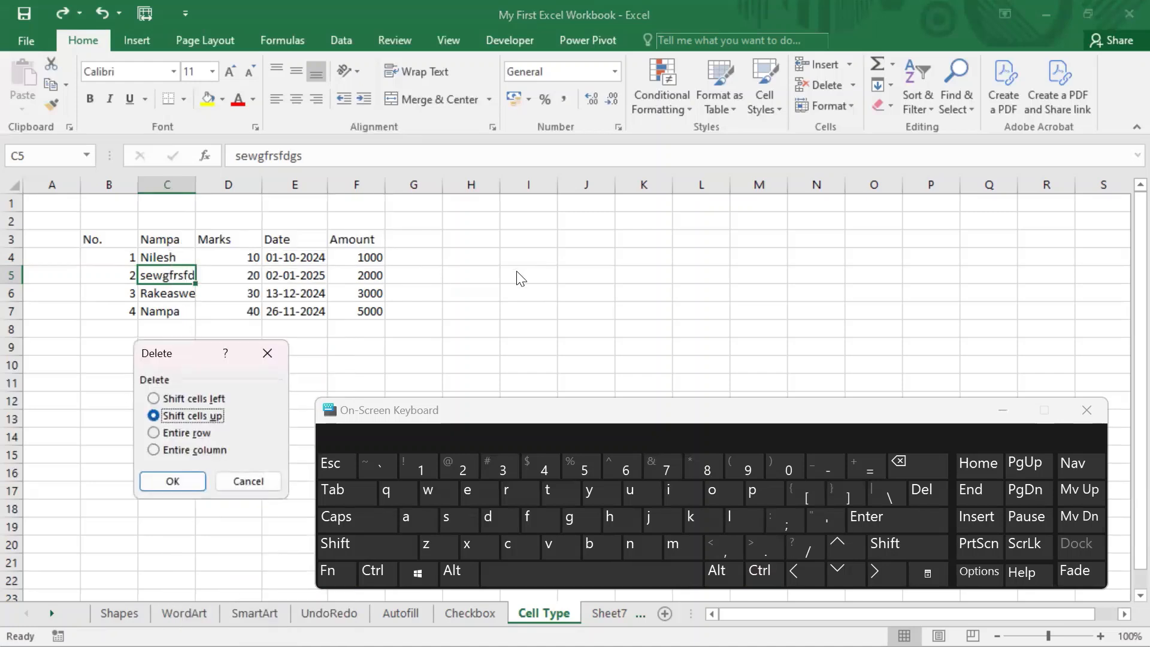
pyautogui.moveTo(170, 350); pyautogui.dragTo(513, 134)
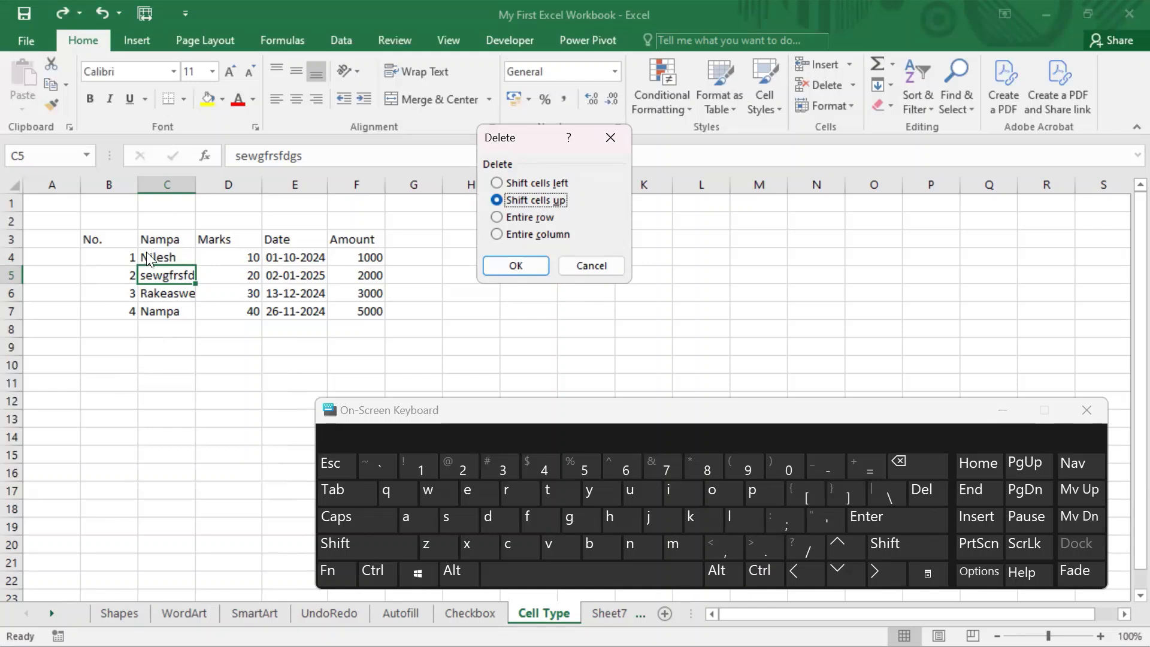
pyautogui.click(536, 221)
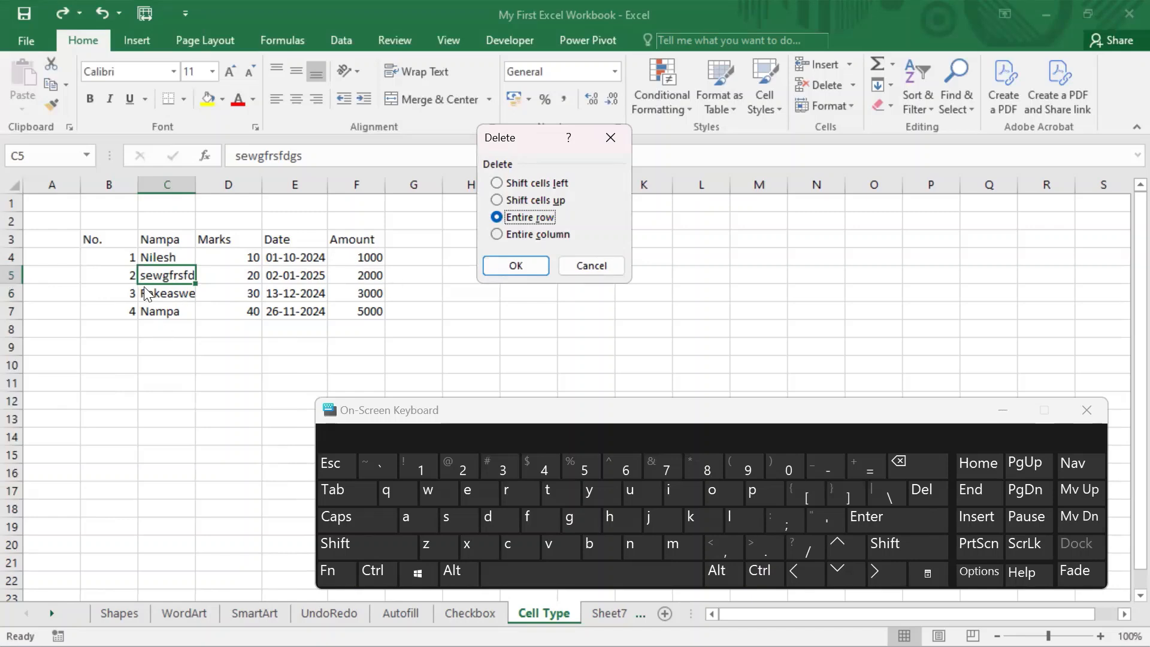
pyautogui.click(521, 264)
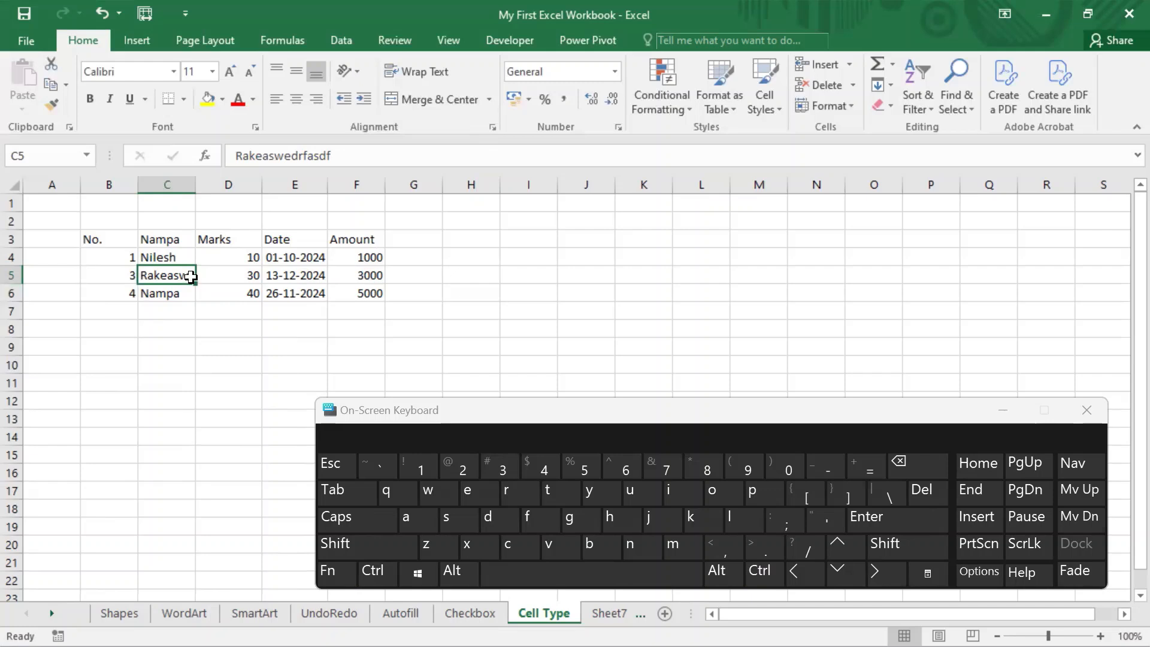
pyautogui.hotkey('ctrl', 'z')
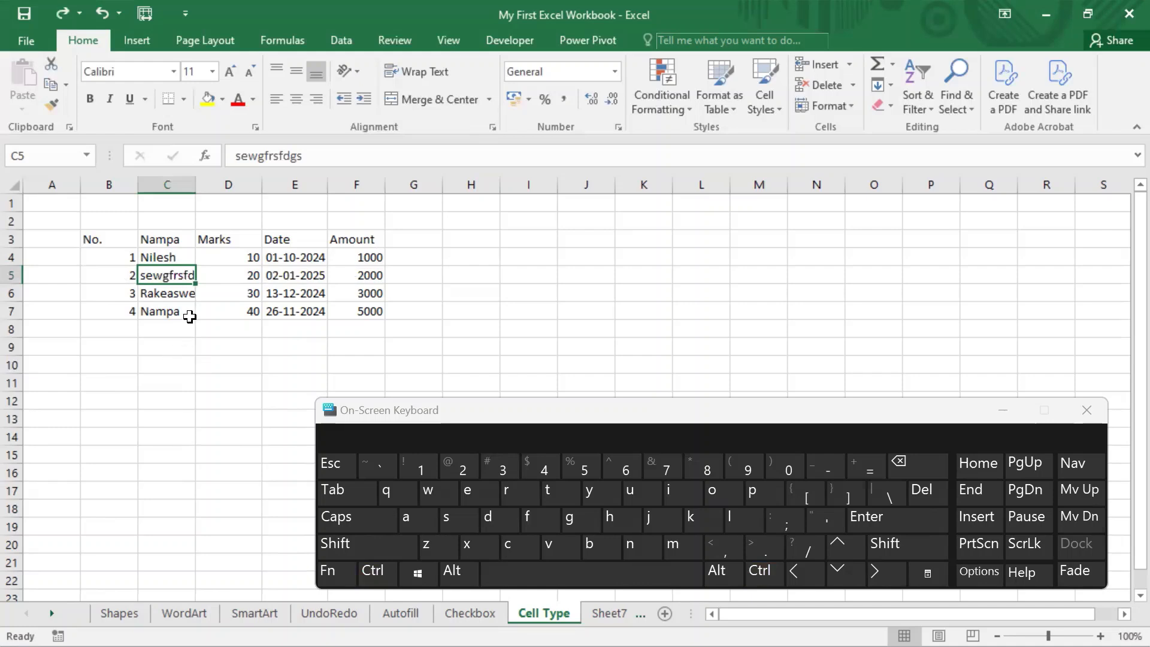
# Step: Delete the column containing cell C5 with the Entire column option, and undo the deletion
pyautogui.rightClick(174, 275)
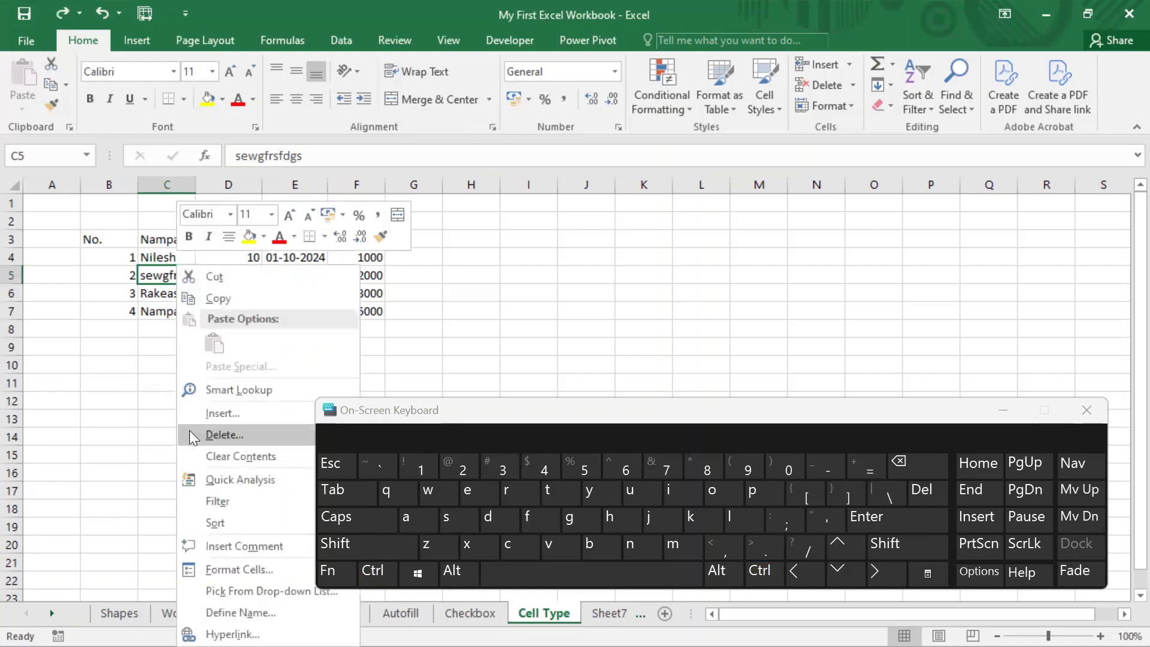
pyautogui.click(214, 428)
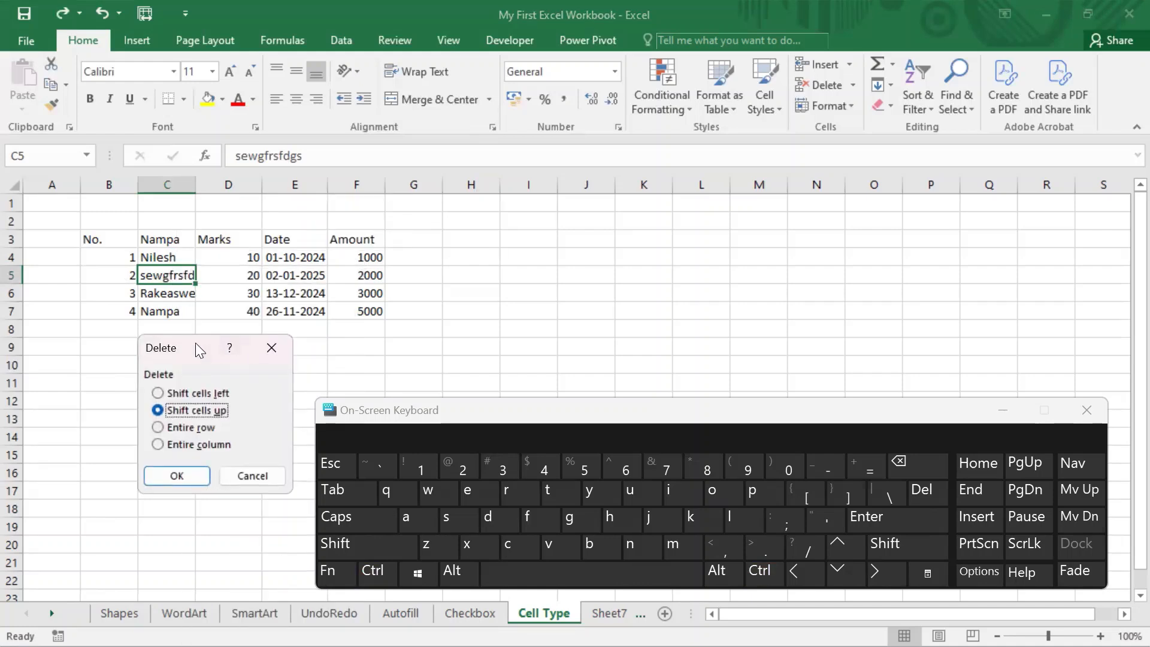
pyautogui.moveTo(195, 343); pyautogui.dragTo(578, 119)
pyautogui.click(576, 220)
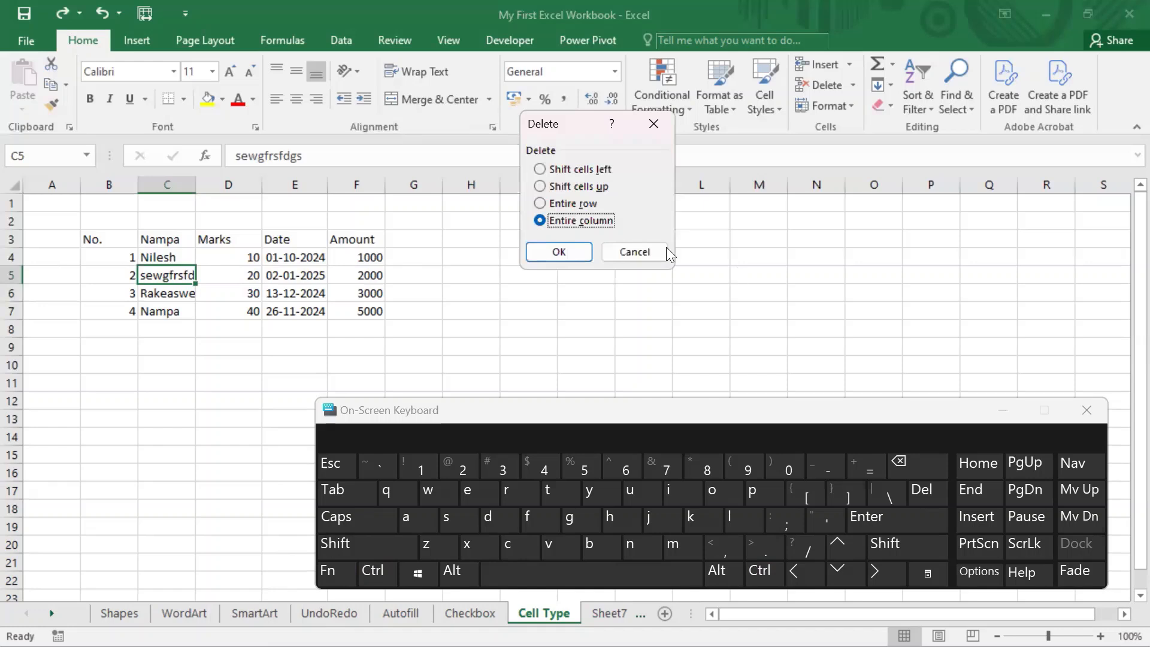
pyautogui.click(585, 252)
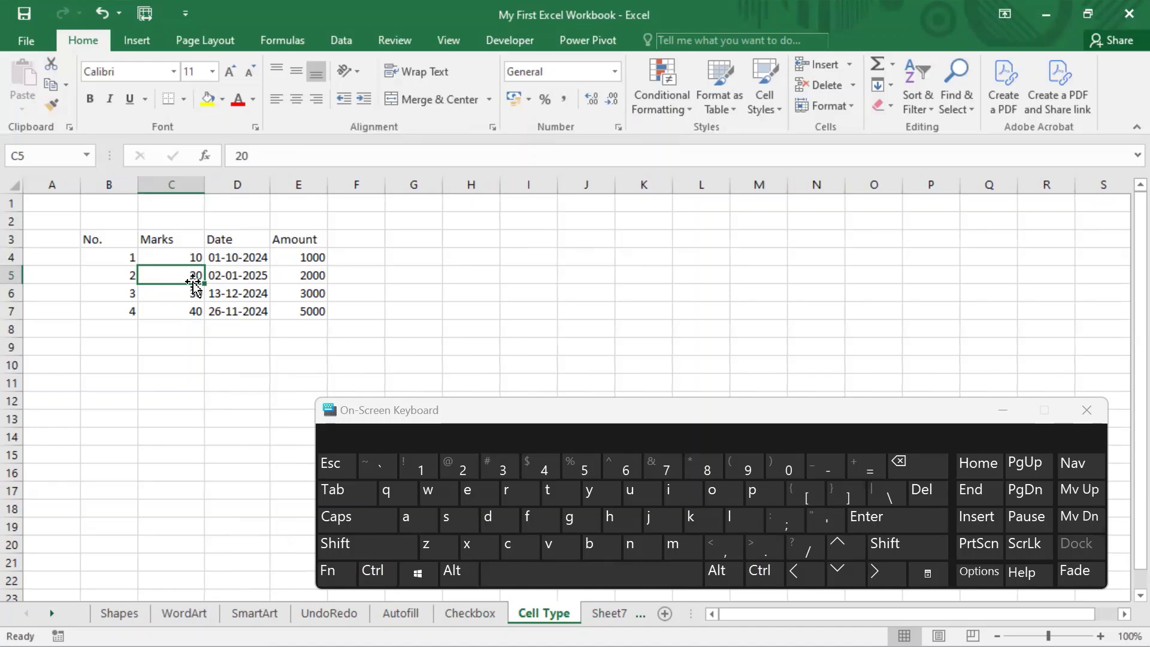
pyautogui.hotkey('ctrl', 'z')
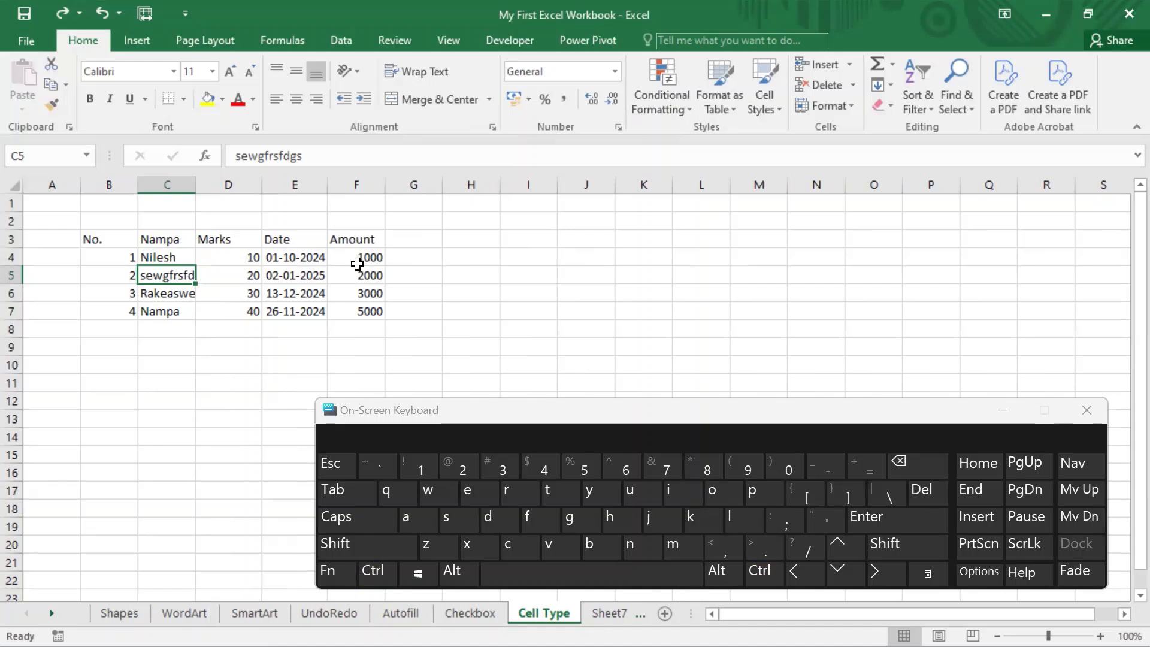
# Step: Bring up the Delete options for cell C5 and dismiss them without deleting anything
pyautogui.hotkey('ctrl', '-')
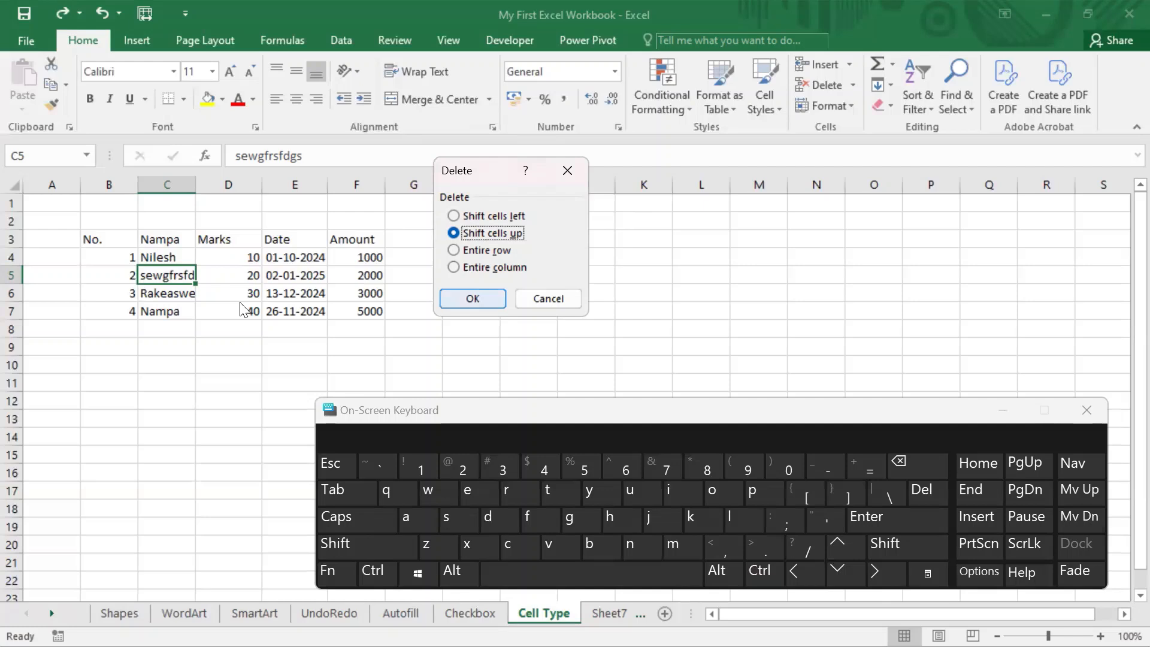
pyautogui.press('Tab')
pyautogui.press('Return')
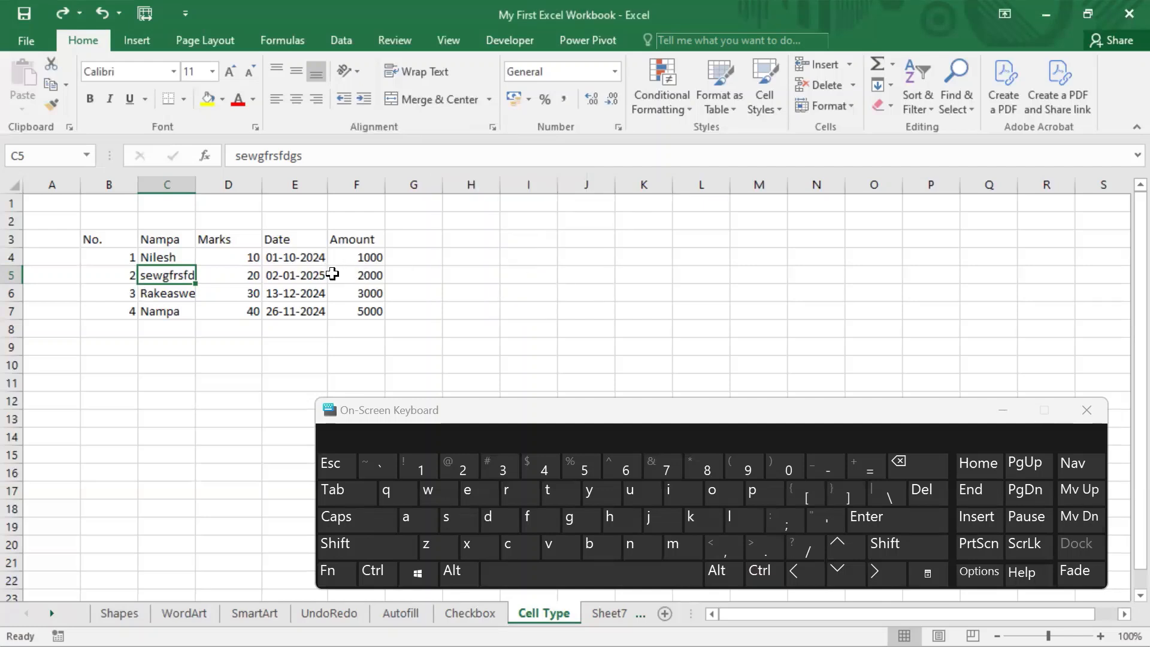
pyautogui.rightClick(162, 277)
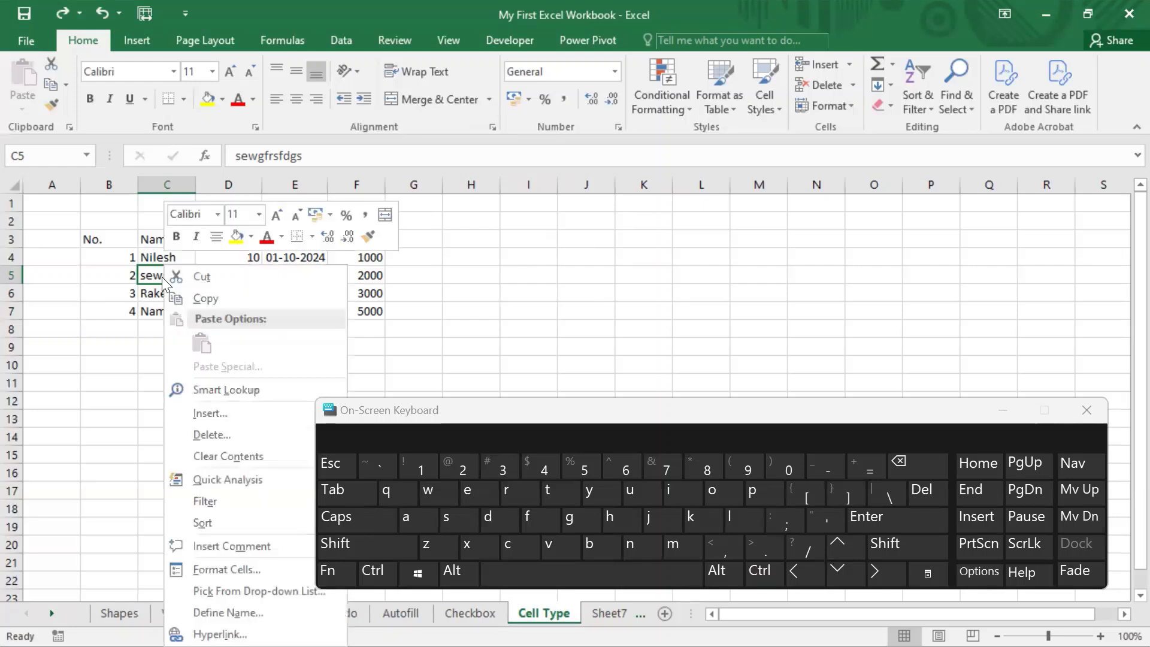
pyautogui.click(491, 252)
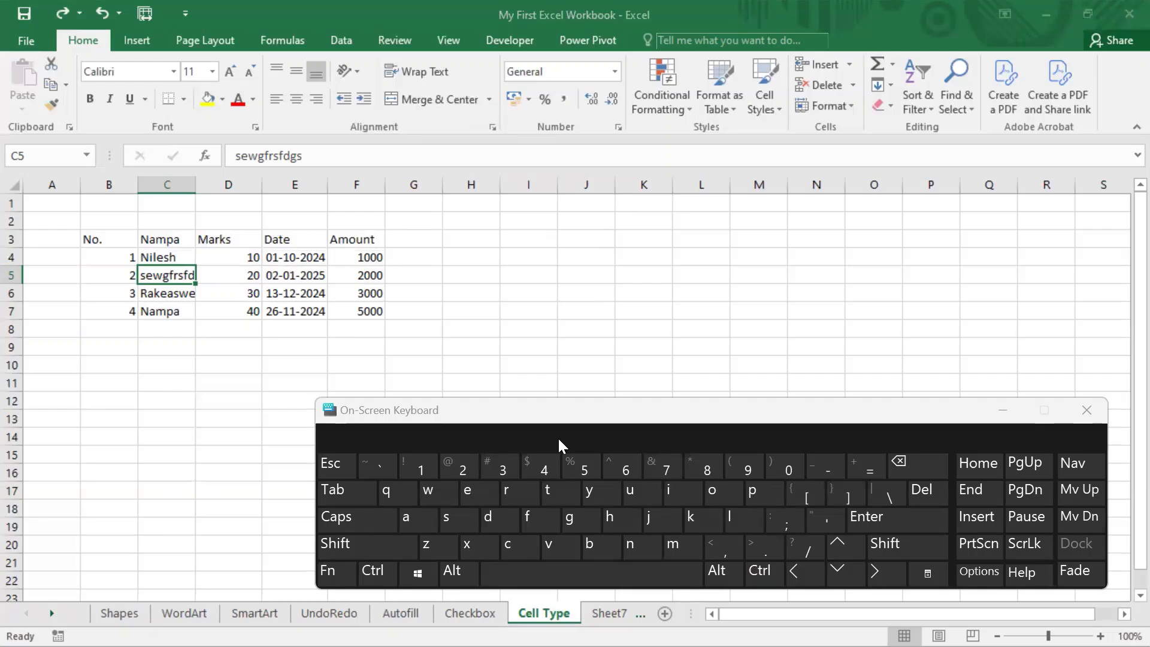
pyautogui.moveTo(53, 24)
pyautogui.mouseDown()
pyautogui.moveTo(90, 55)
pyautogui.moveTo(111, 54)
pyautogui.mouseUp()
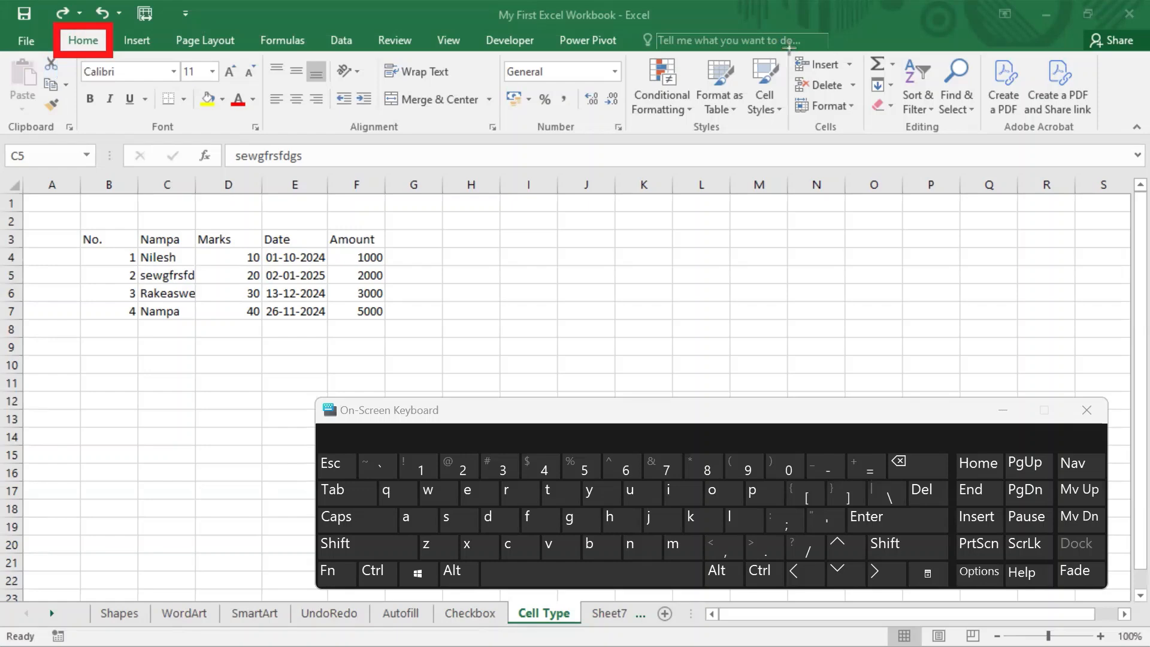
pyautogui.moveTo(789, 47)
pyautogui.mouseDown()
pyautogui.moveTo(816, 149)
pyautogui.moveTo(865, 134)
pyautogui.mouseUp()
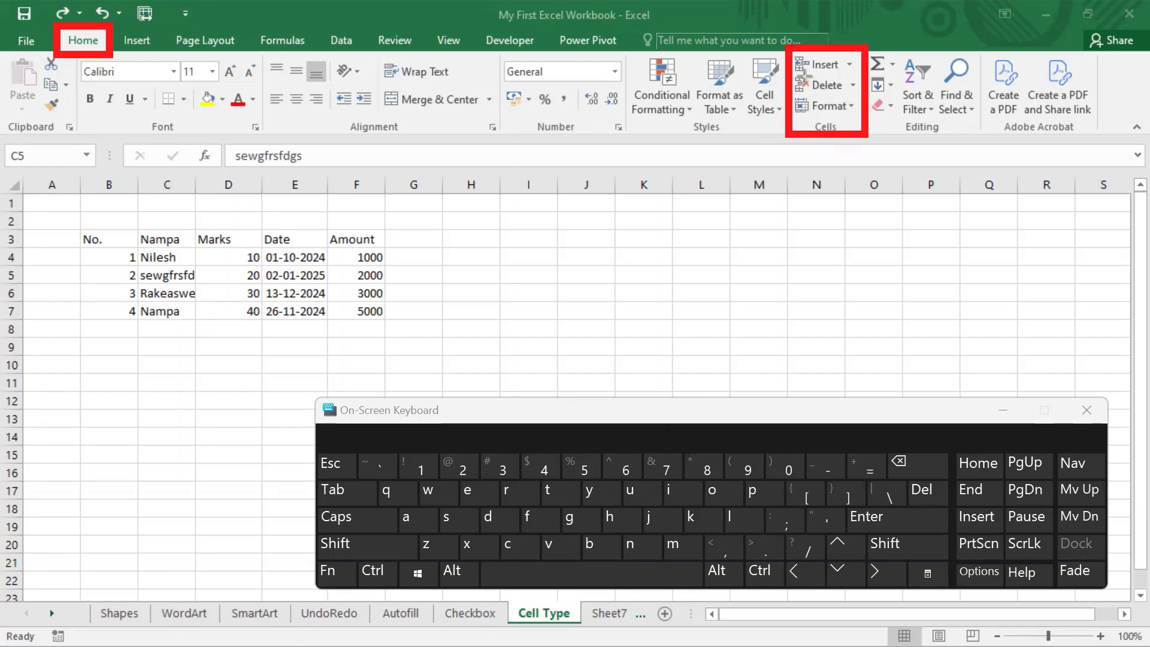
pyautogui.moveTo(791, 70)
pyautogui.mouseDown()
pyautogui.moveTo(818, 102)
pyautogui.moveTo(863, 95)
pyautogui.mouseUp()
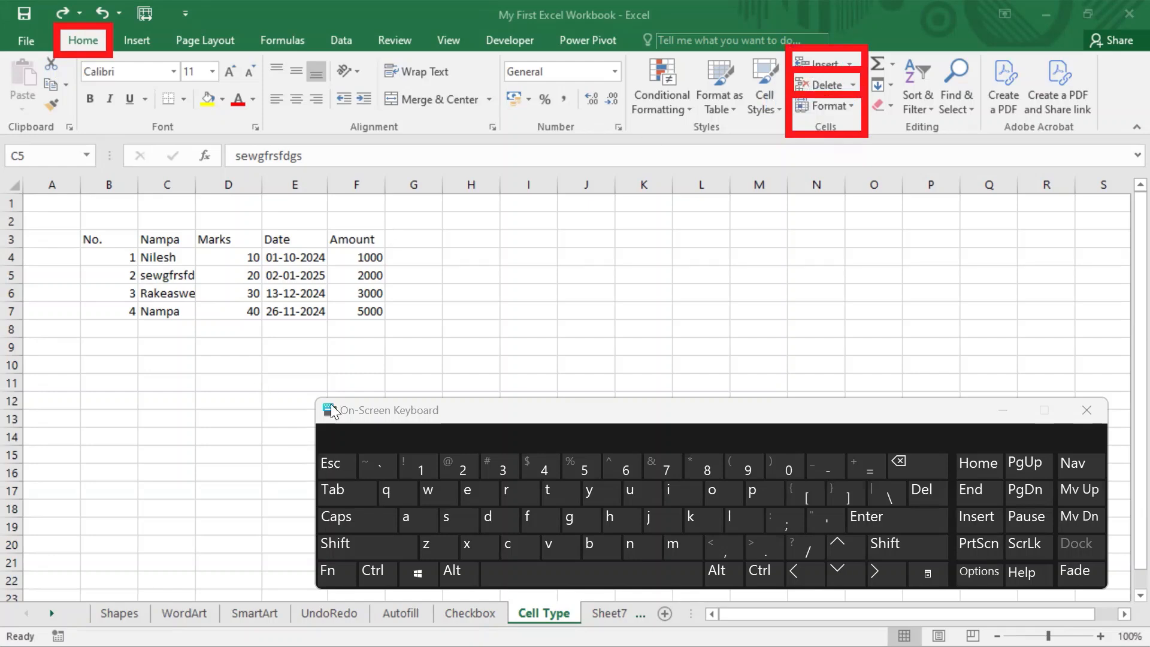
# Step: Delete cell C5 with the default Delete command, undo it, and review the Delete Cells options without applying any
pyautogui.click(840, 84)
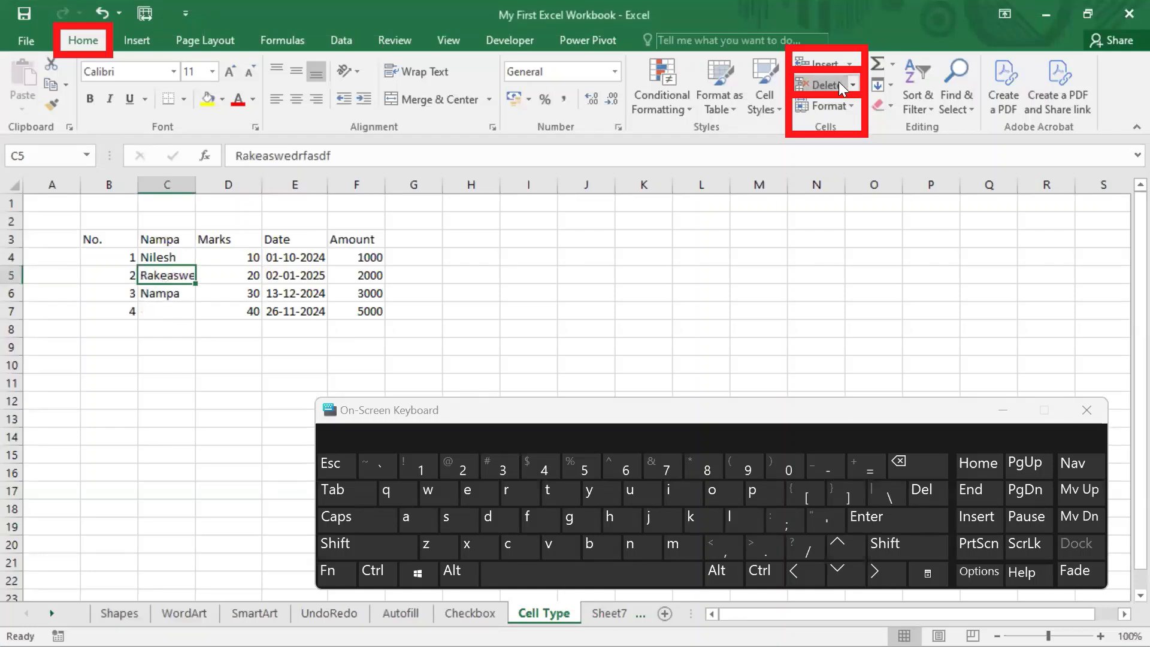
pyautogui.hotkey('ctrl', 'z')
pyautogui.click(854, 85)
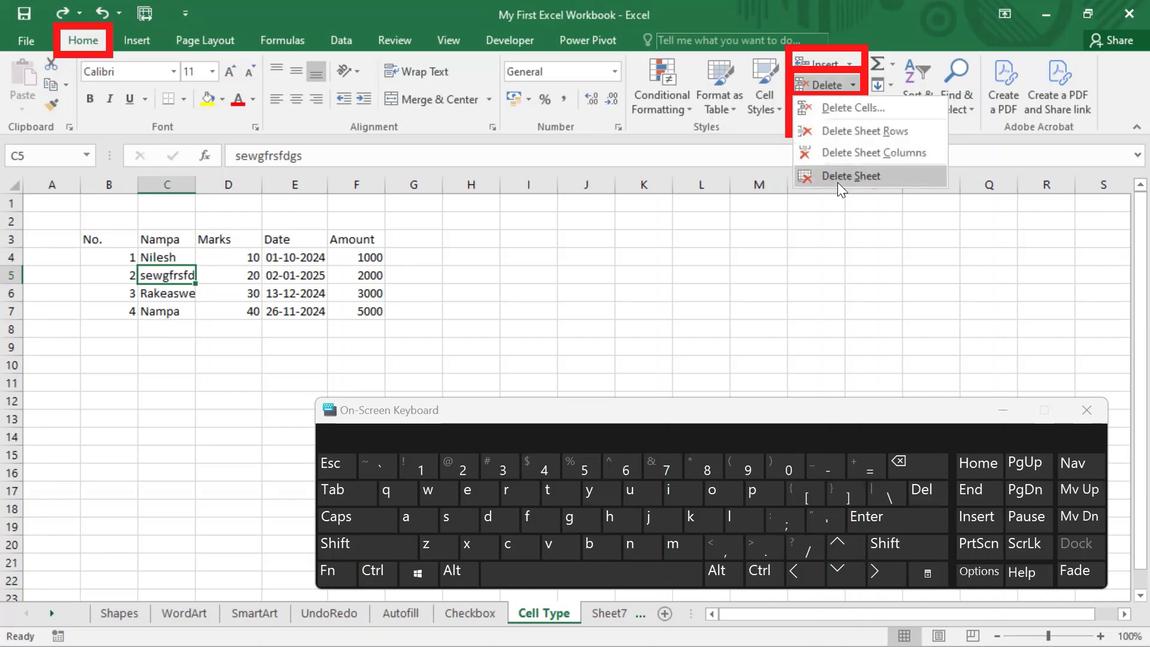
pyautogui.click(847, 106)
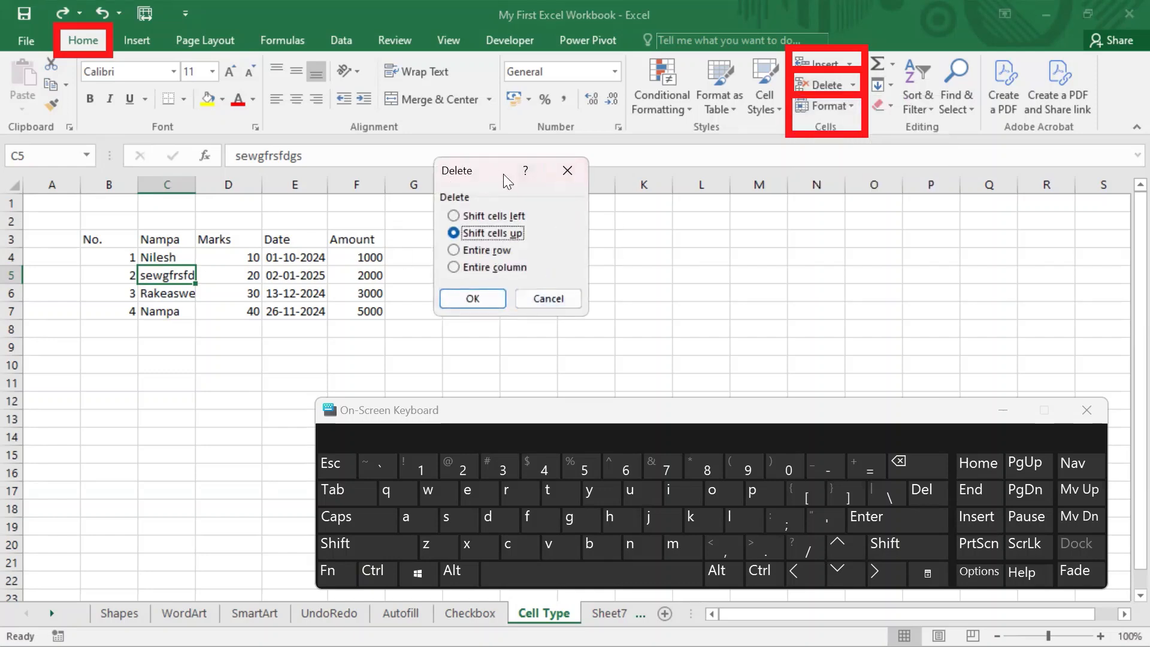
pyautogui.click(548, 299)
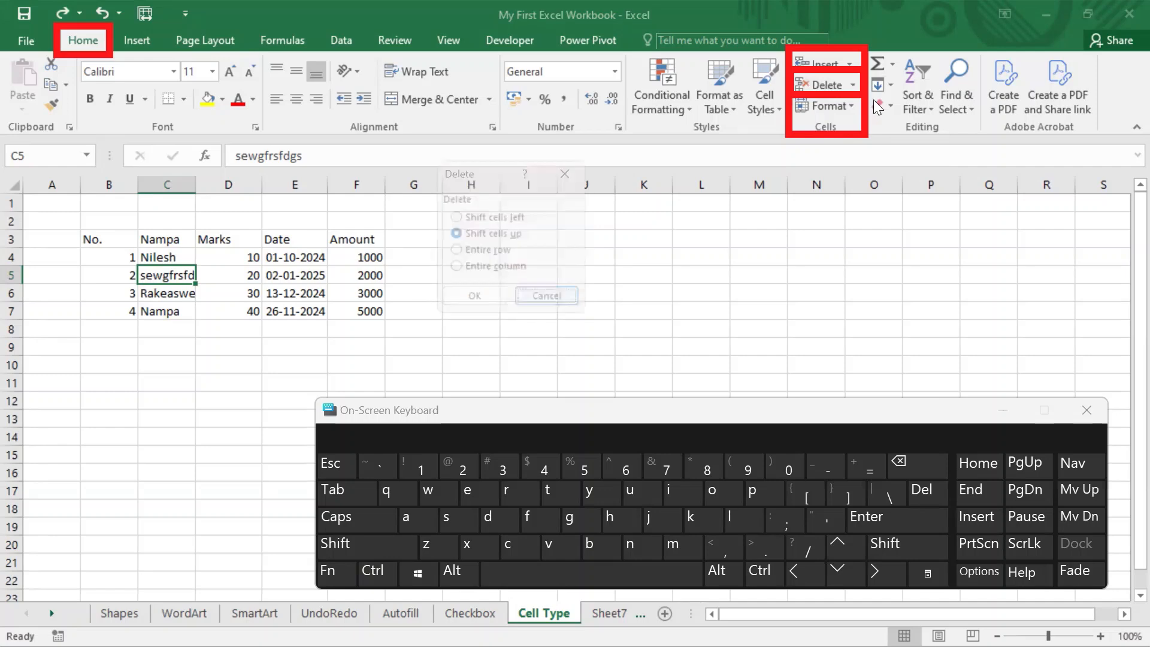
pyautogui.click(852, 83)
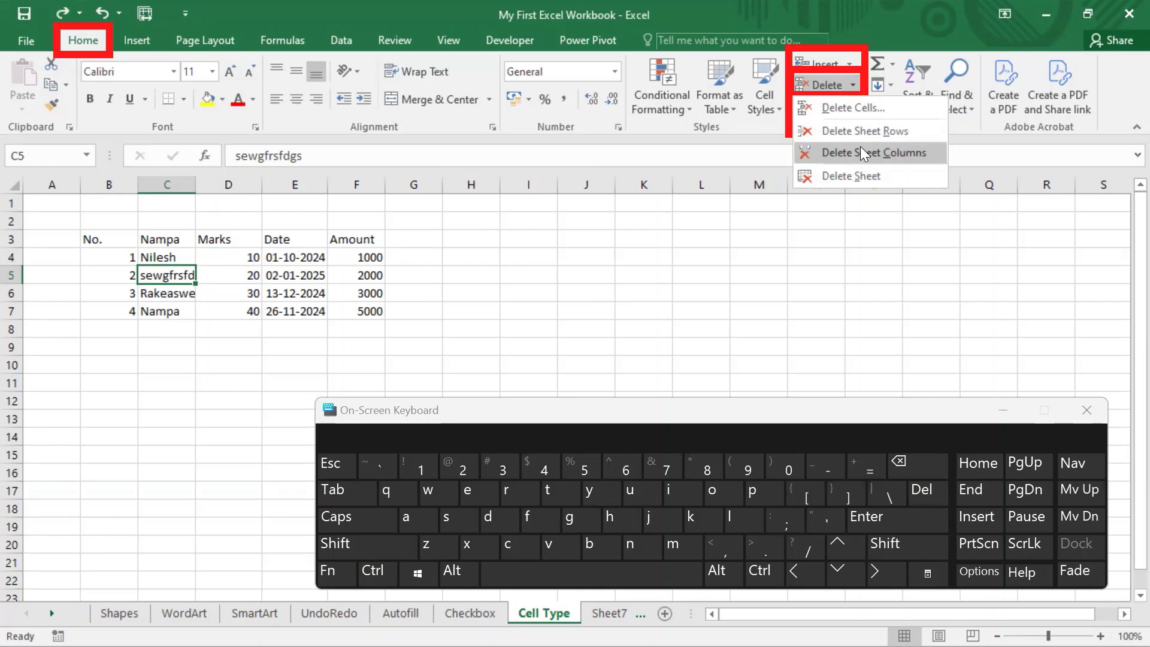
pyautogui.click(781, 431)
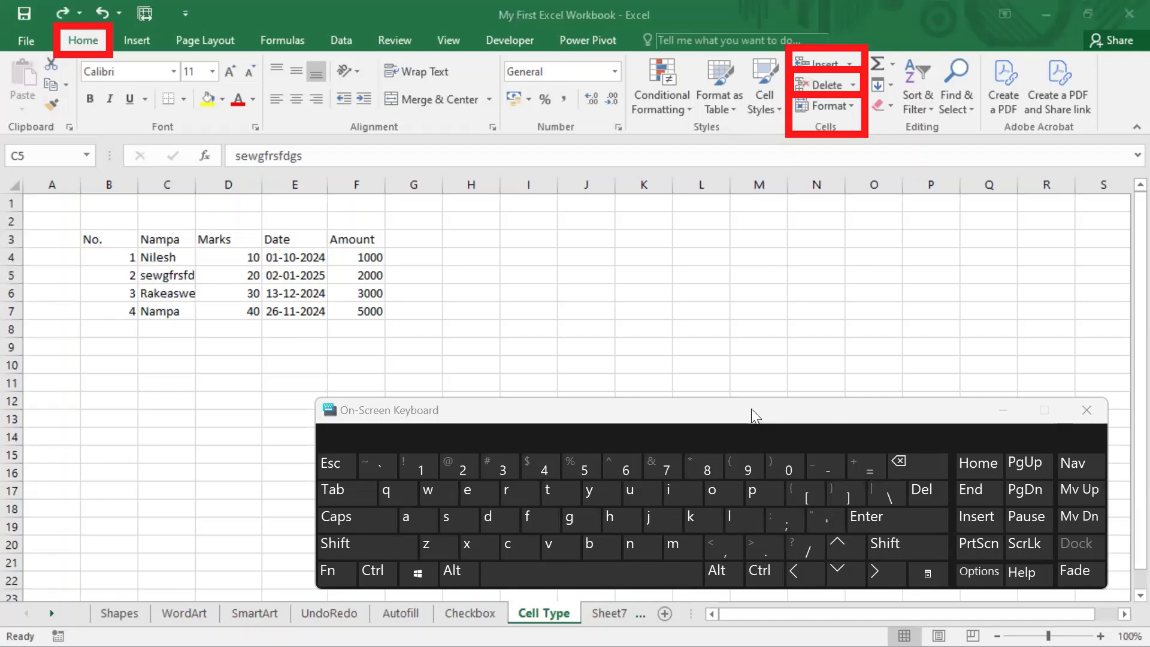
pyautogui.moveTo(752, 409); pyautogui.dragTo(746, 492)
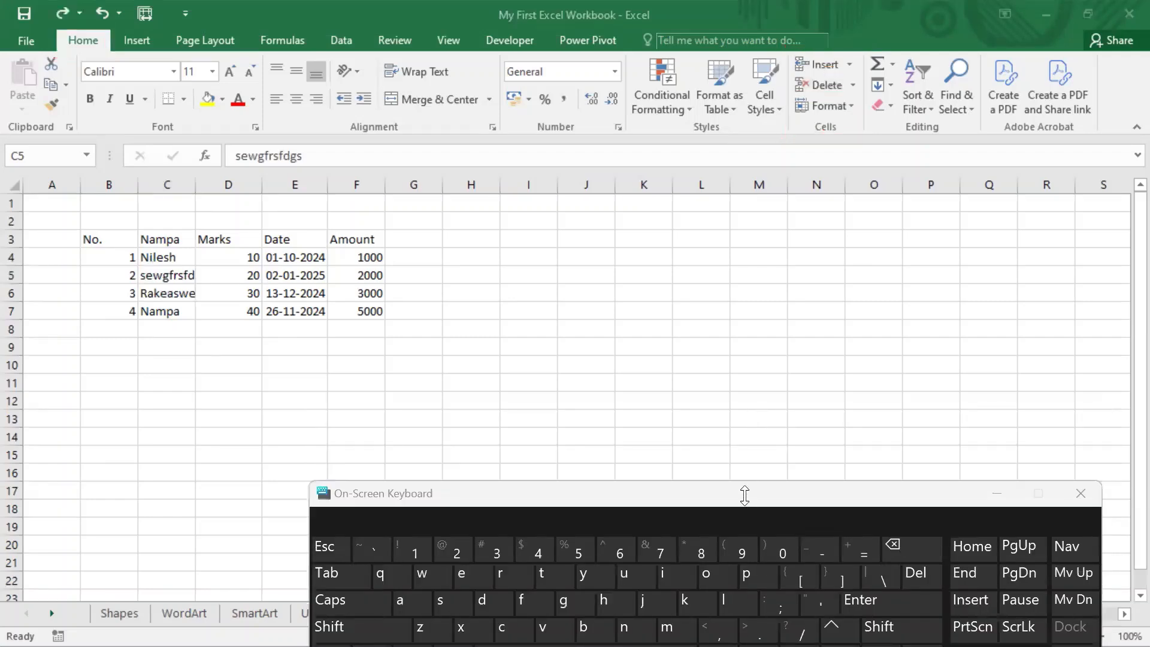
pyautogui.moveTo(743, 492); pyautogui.dragTo(734, 400)
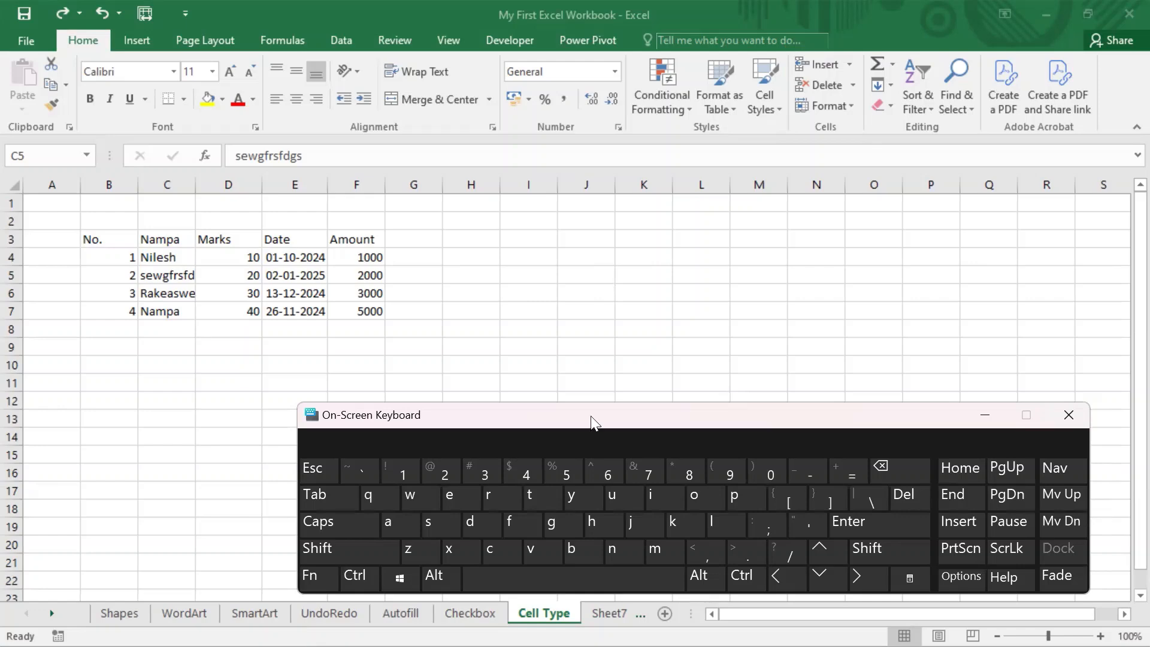
pyautogui.moveTo(616, 421); pyautogui.dragTo(616, 419)
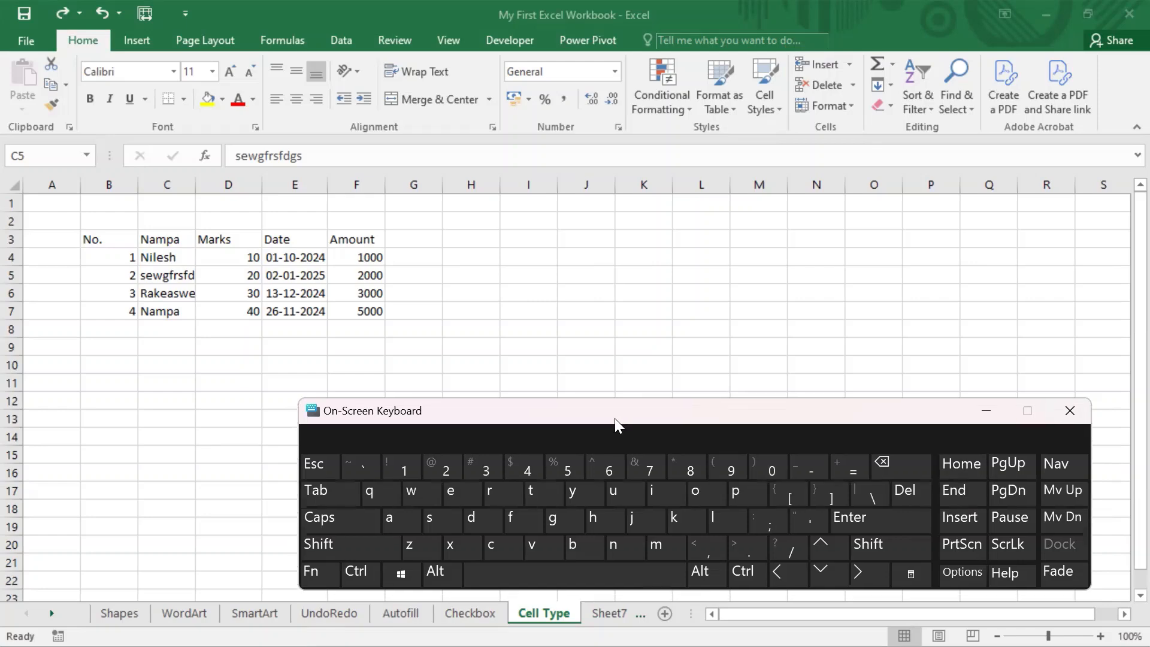
pyautogui.click(111, 329)
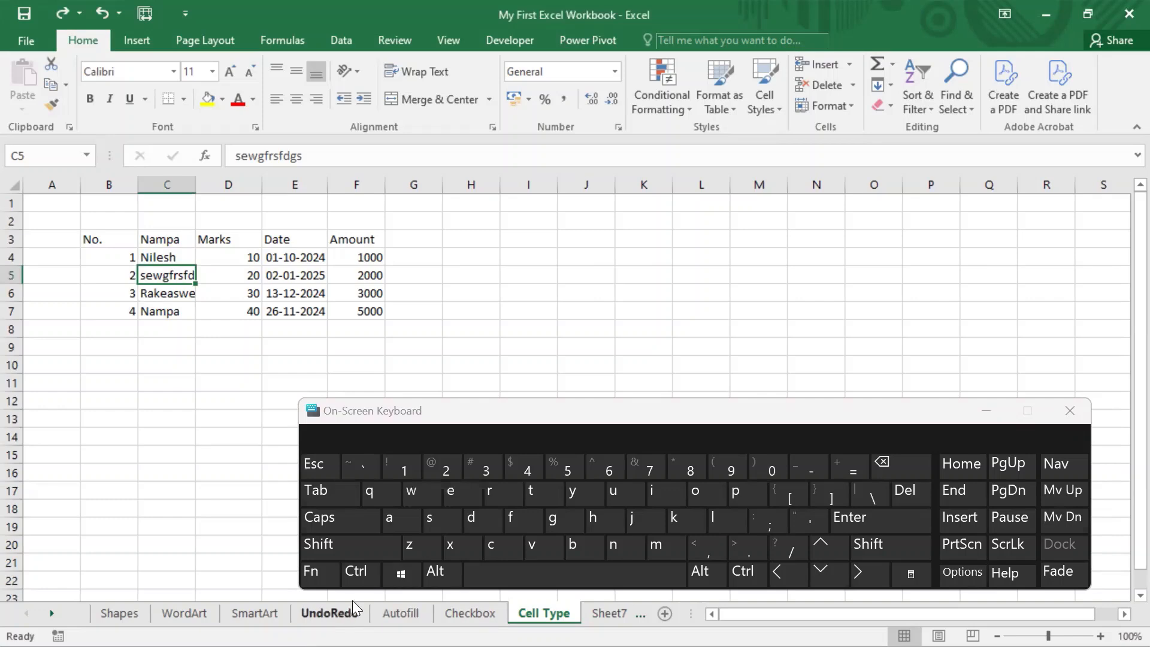
# Step: Open the Delete options for cell C5 twice using the On-Screen Keyboard, cancelling each time
pyautogui.click(356, 584)
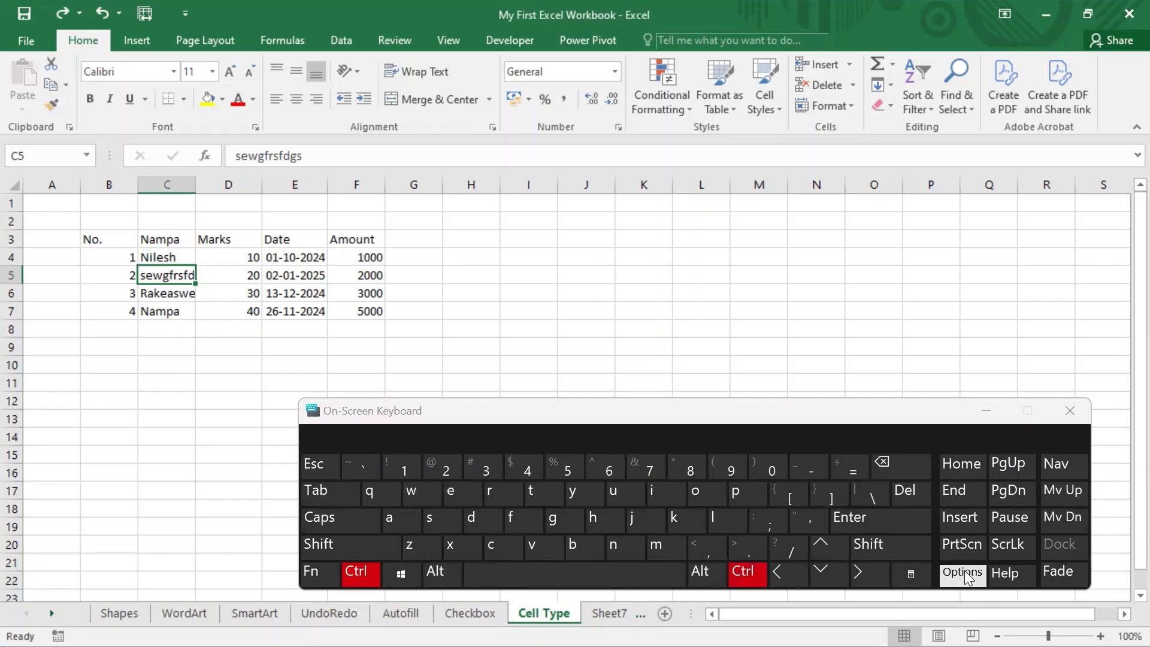
pyautogui.click(798, 466)
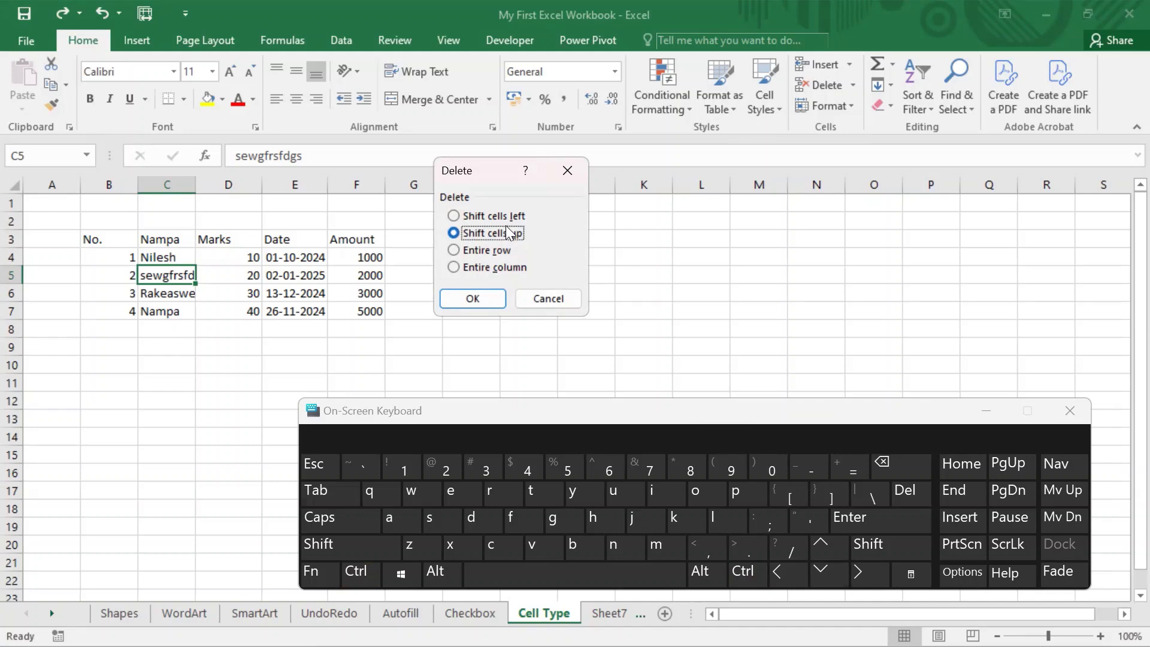
pyautogui.click(548, 299)
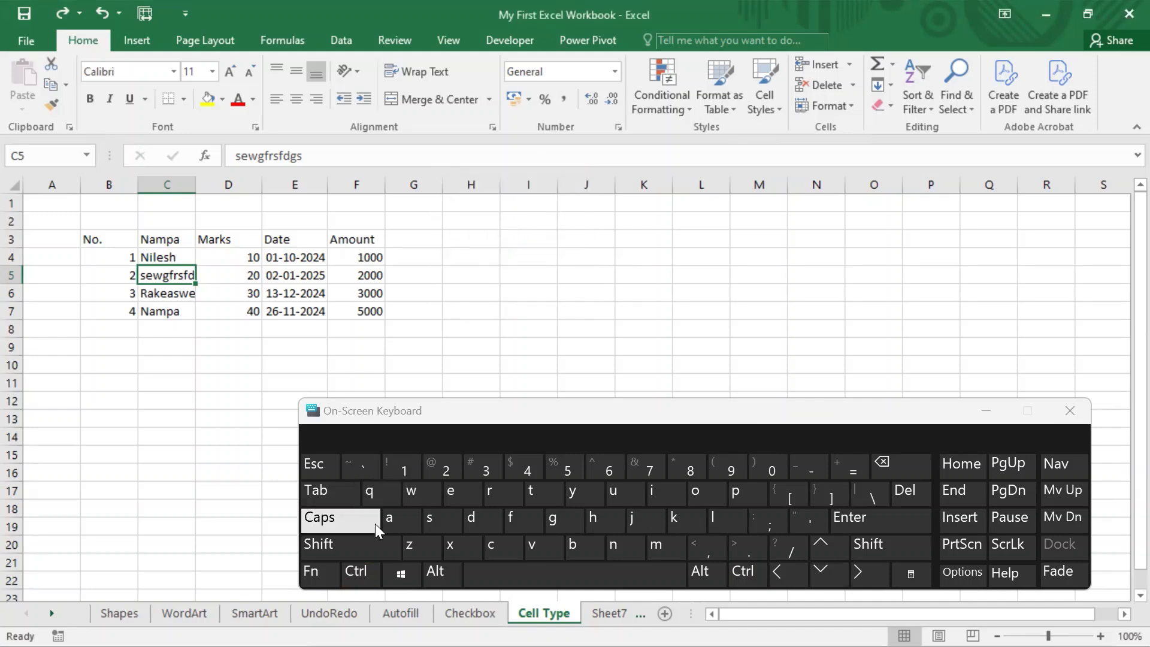
pyautogui.click(360, 571)
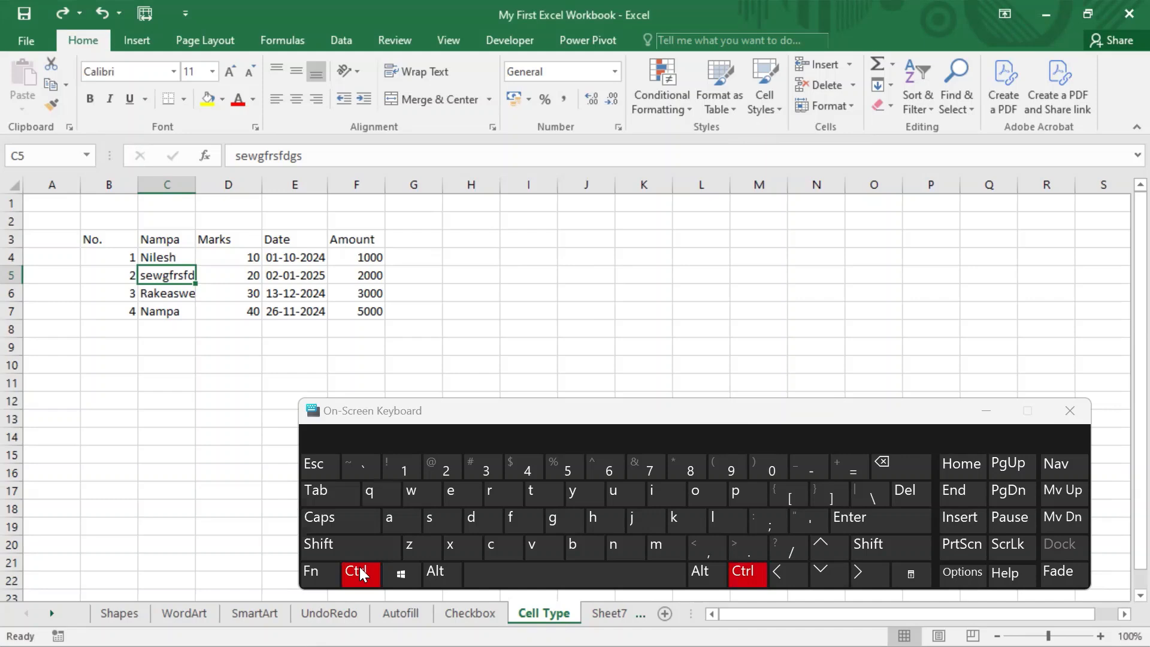
pyautogui.click(819, 472)
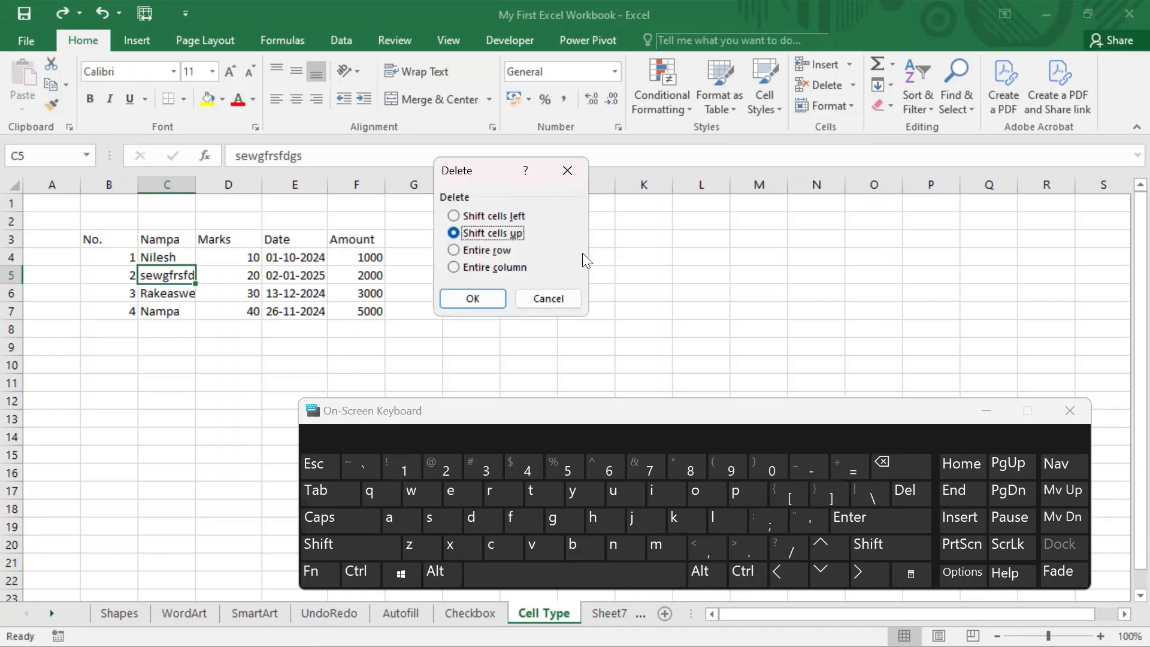
pyautogui.press('Escape')
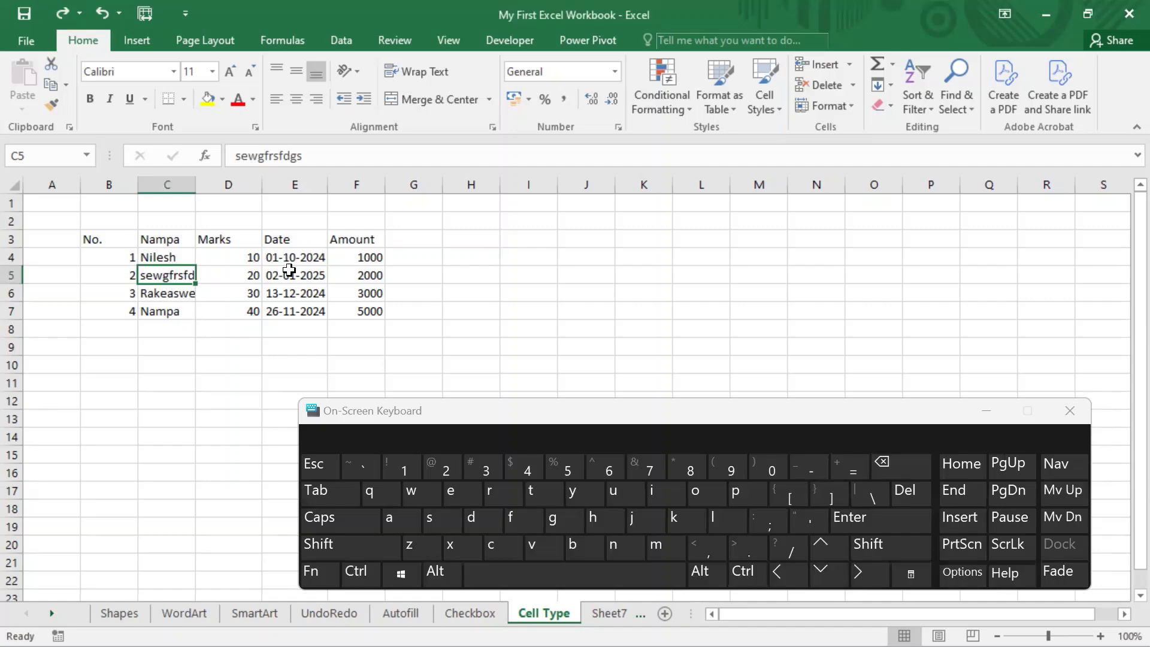
# Step: Delete the whole Marks column (column D) as a selected column, and undo the deletion
pyautogui.click(230, 182)
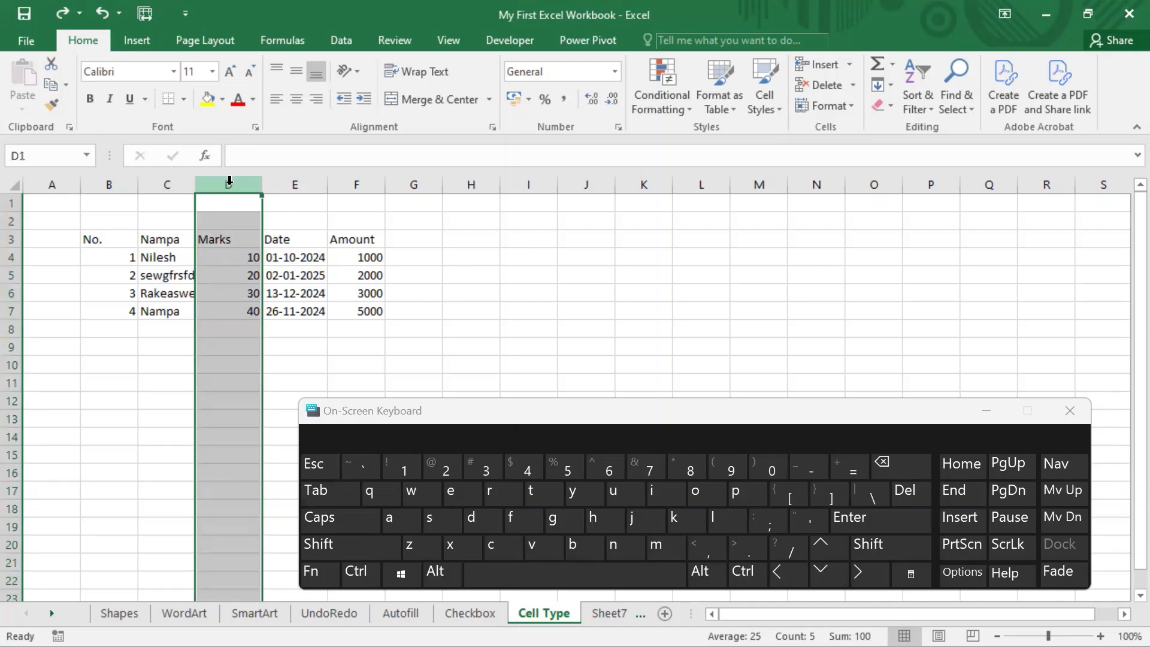
pyautogui.rightClick(229, 181)
pyautogui.click(287, 331)
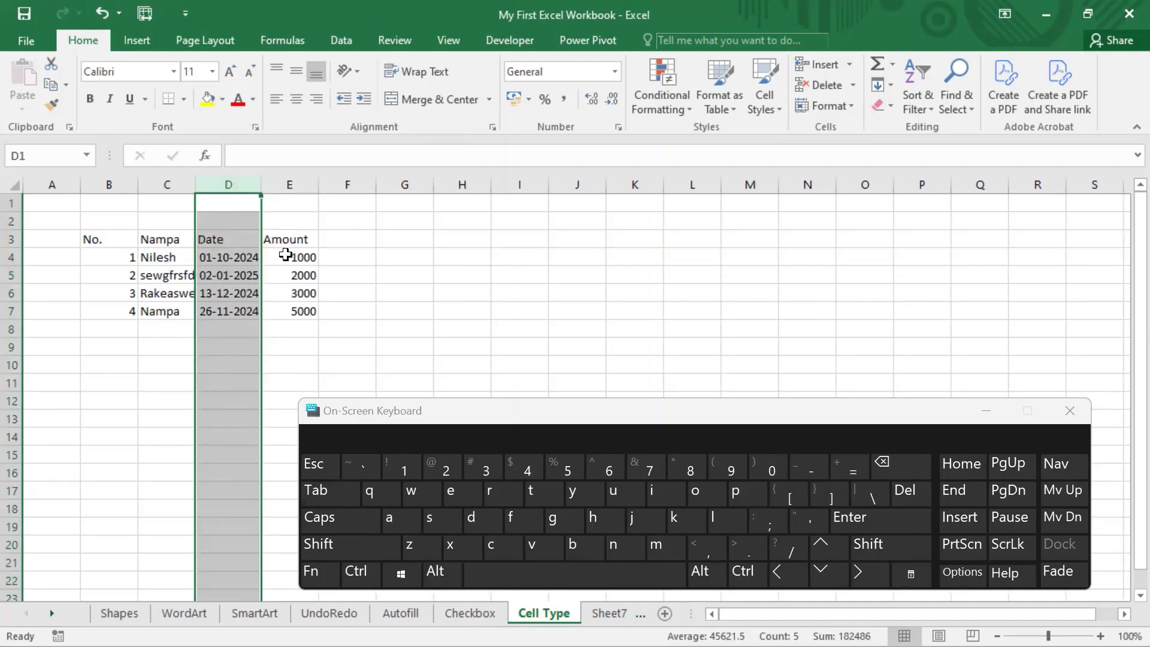
pyautogui.hotkey('ctrl', 'z')
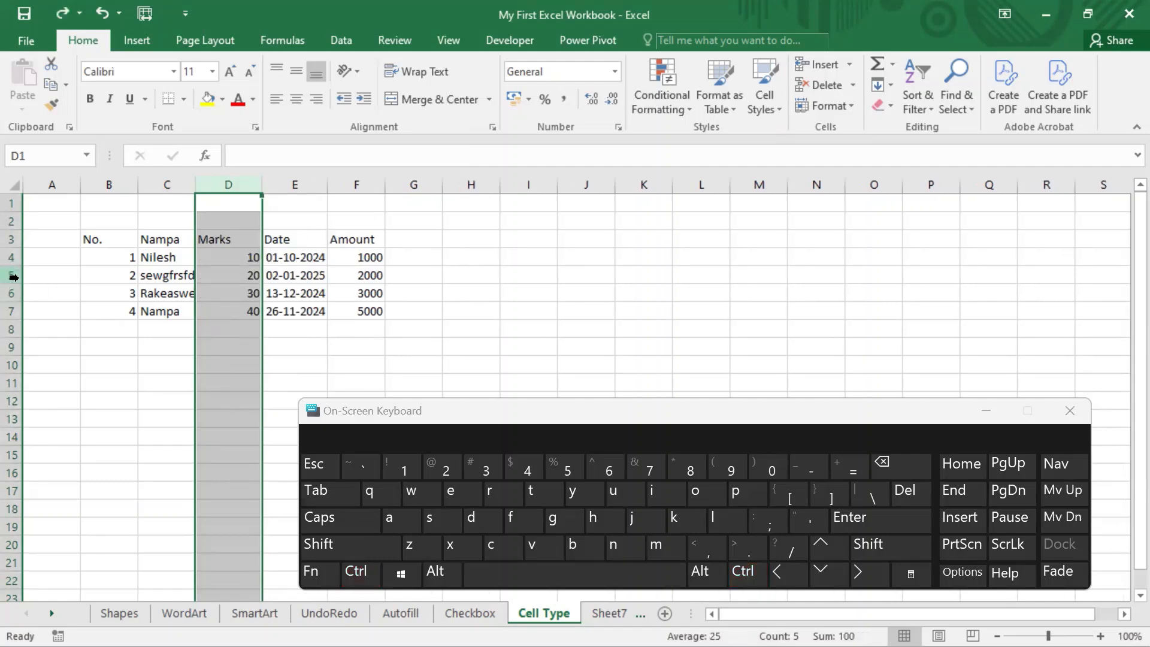
# Step: Delete the whole of row 5 as a selected row, undo the deletion, and select cell F6
pyautogui.click(14, 277)
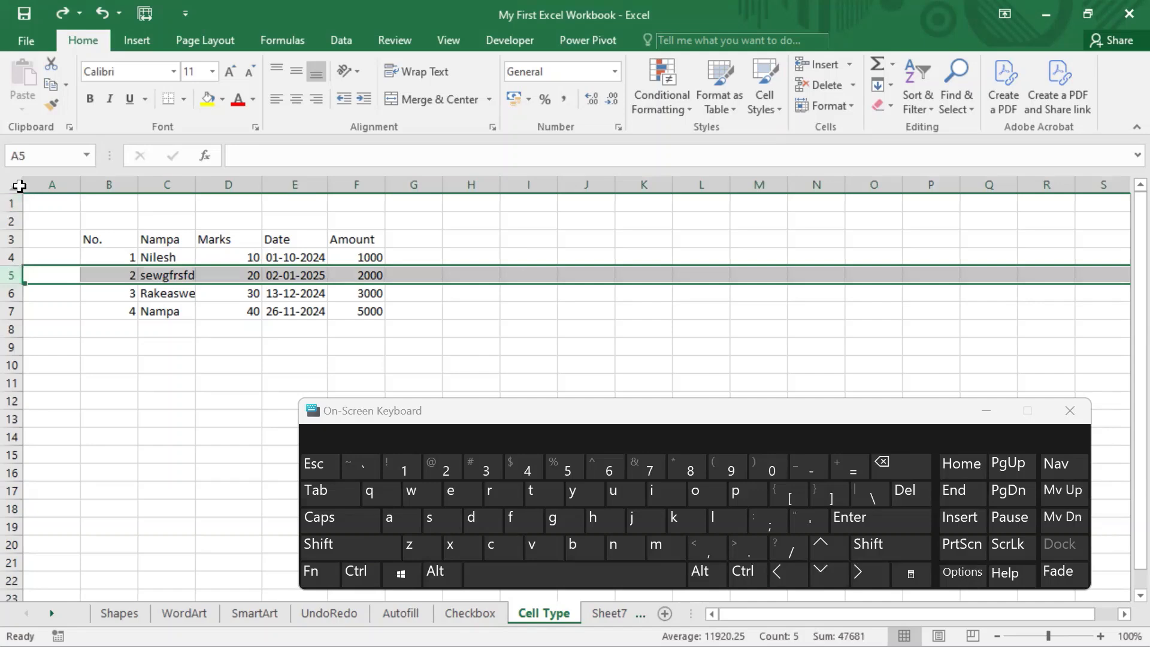
pyautogui.rightClick(13, 276)
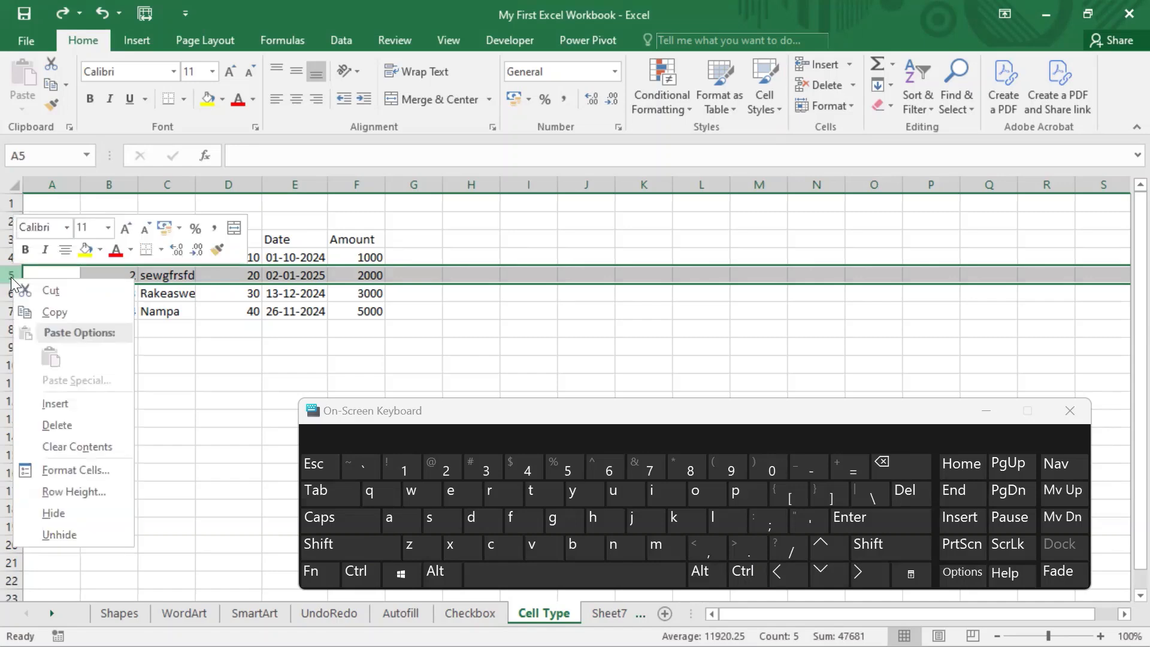
pyautogui.click(92, 420)
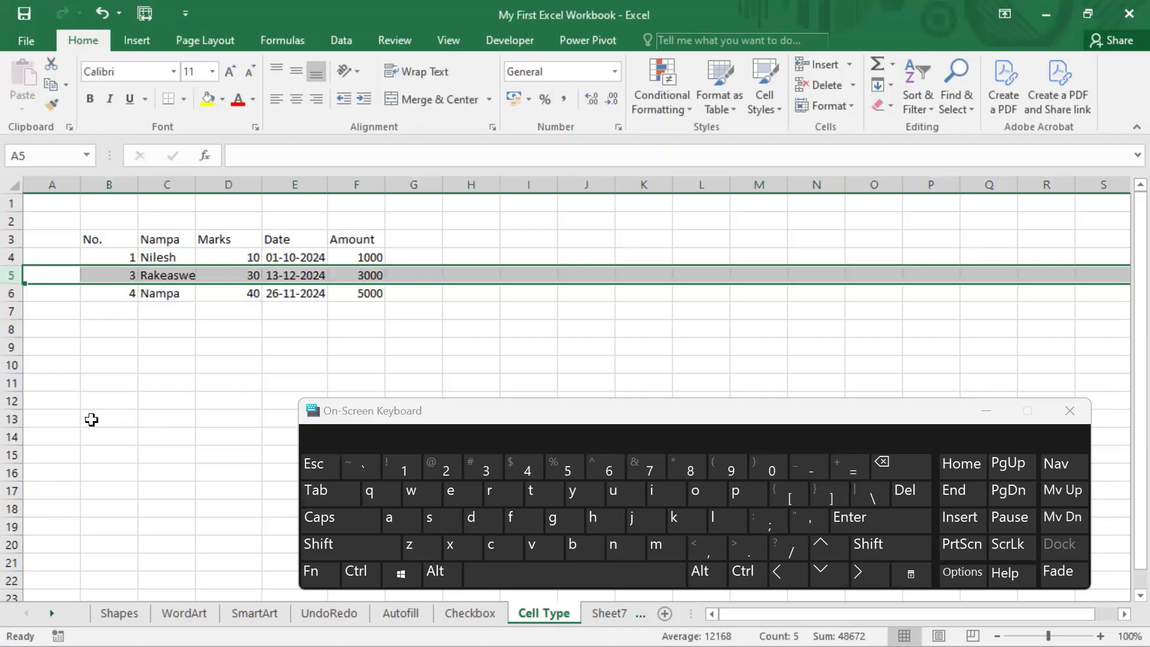
pyautogui.hotkey('ctrl', 'z')
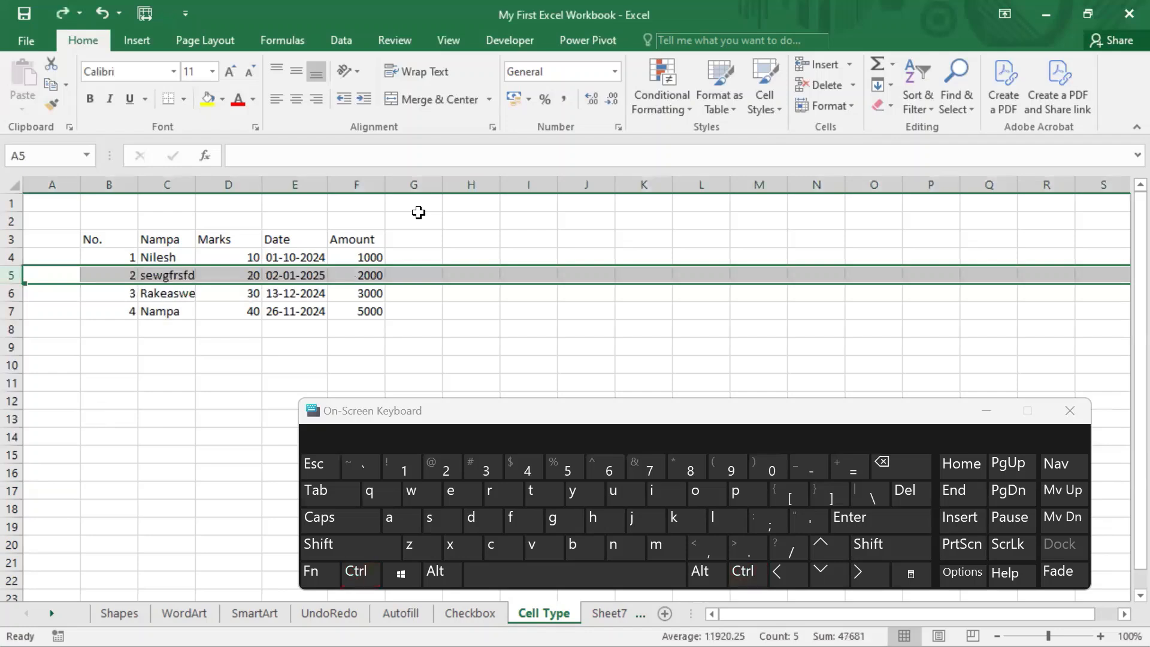
pyautogui.click(362, 292)
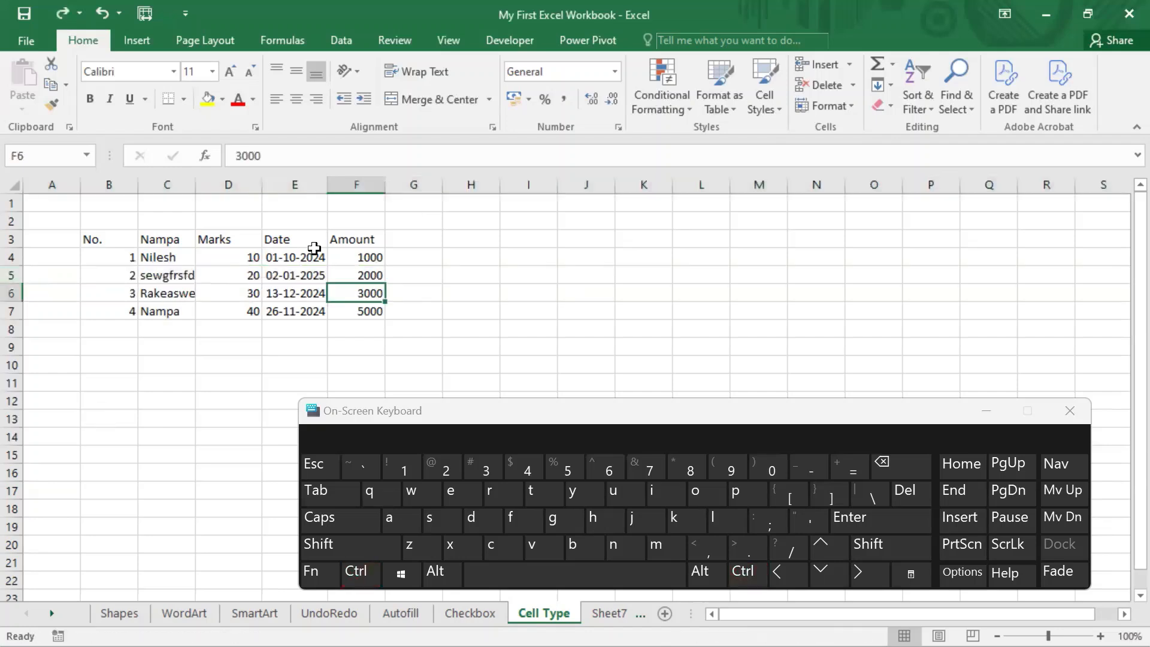